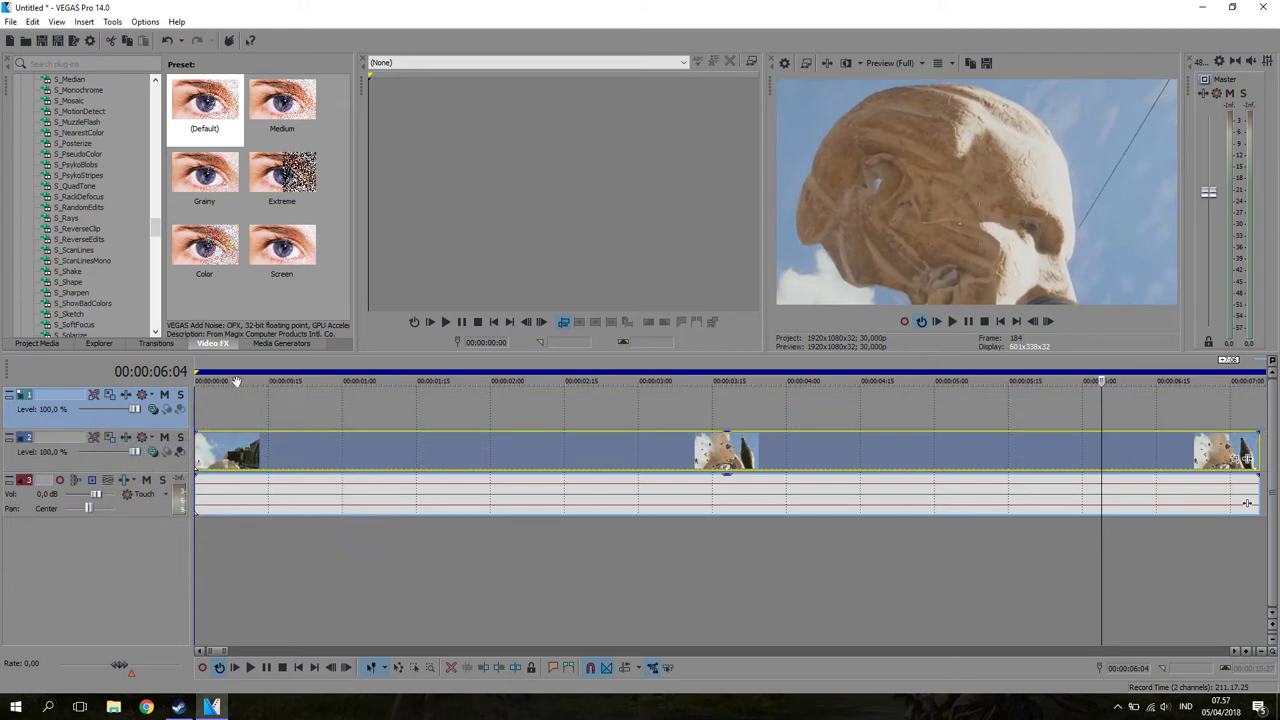
Import the image tobecontinyu.jpg from the Foto folder on drive D and place it at the start of the empty upper video track.
click(12, 21)
click(40, 50)
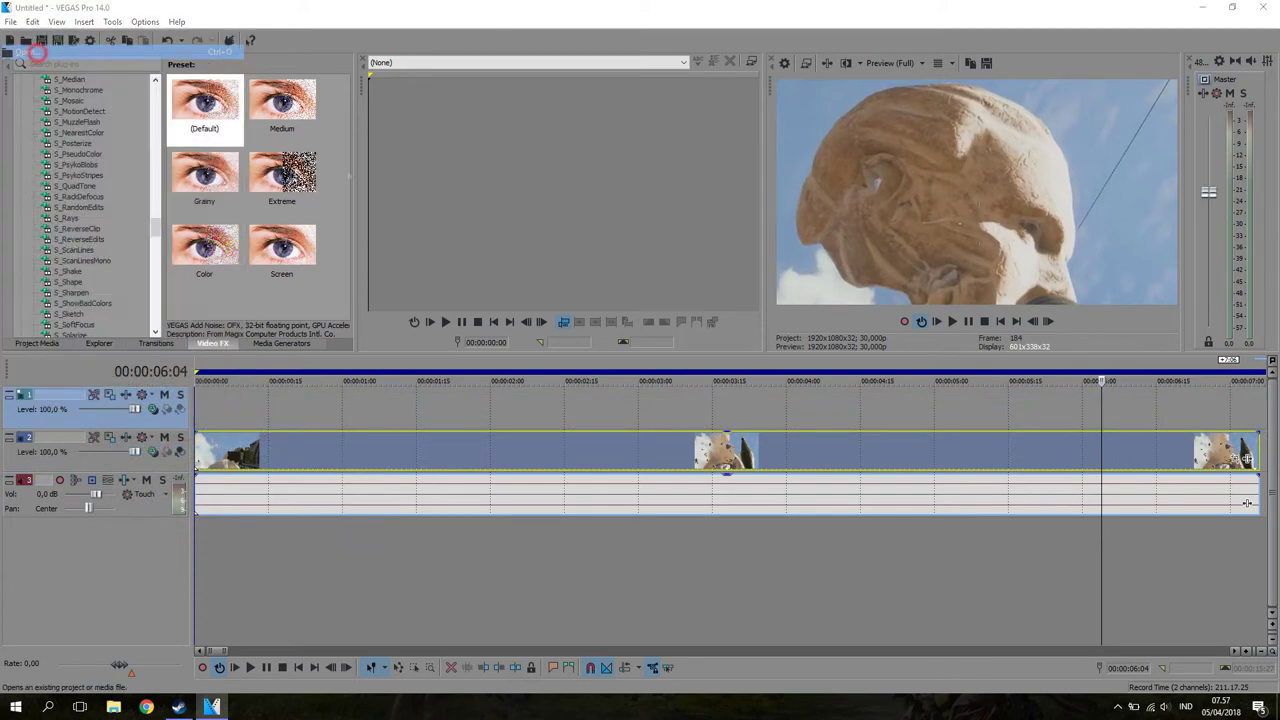
click(95, 302)
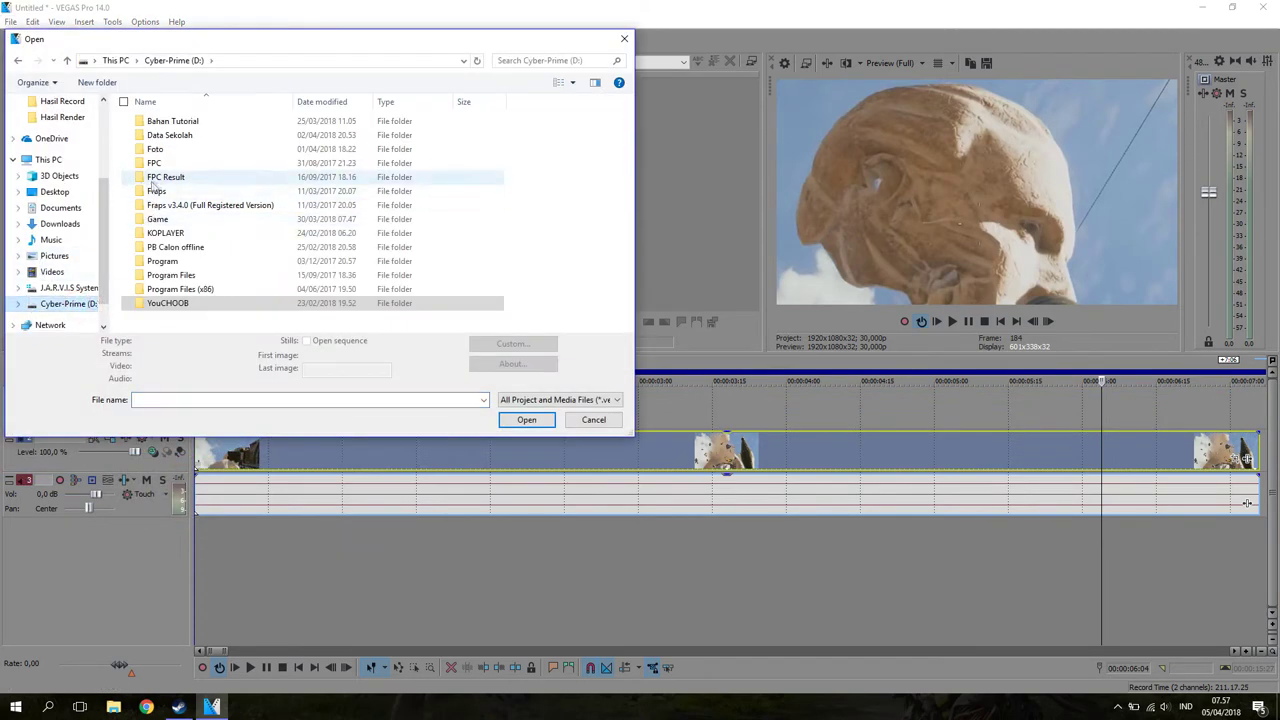
click(157, 149)
double_click(157, 149)
scroll(370, 200, down, 3)
click(294, 399)
text(t)
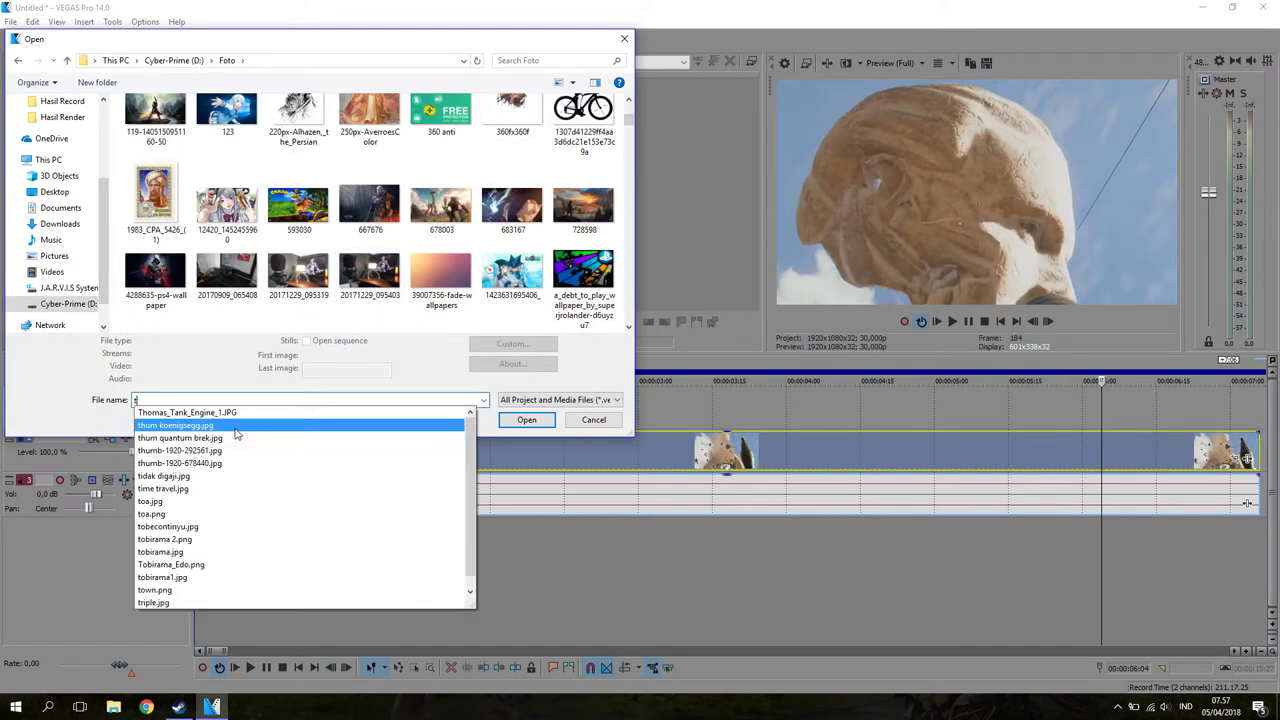
text(o)
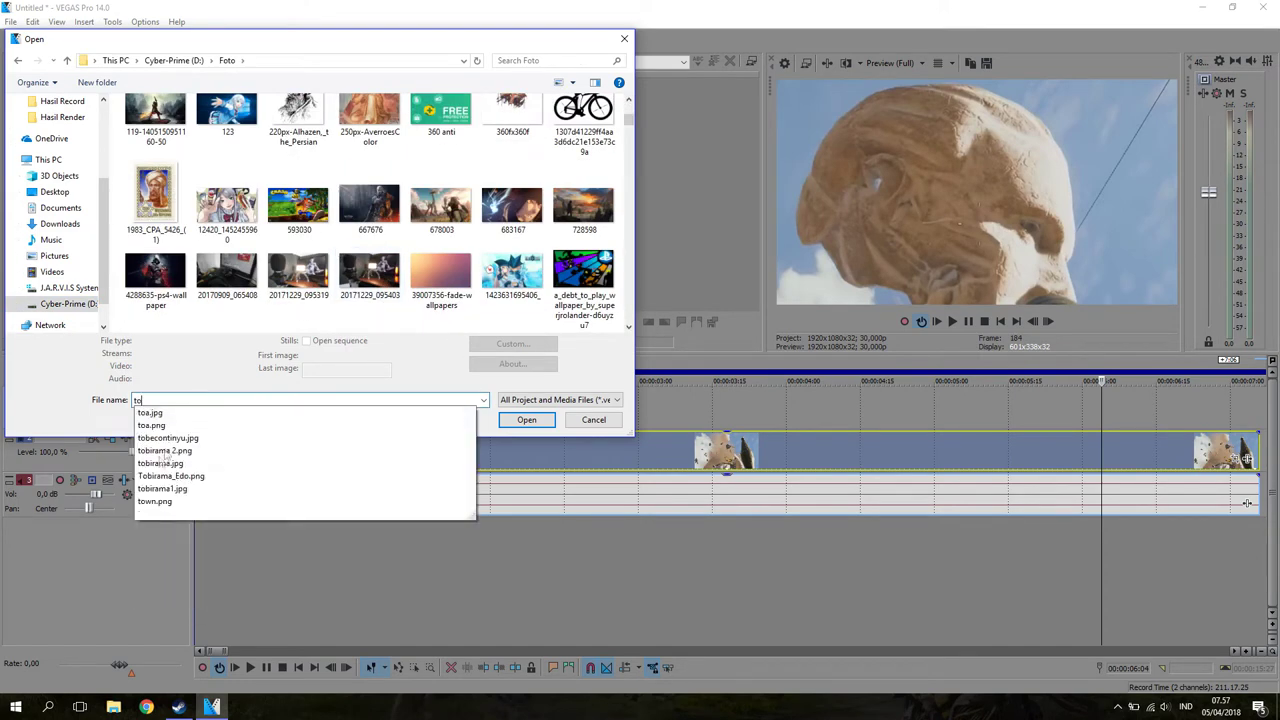
click(170, 438)
key(Return)
drag(1143, 400, 275, 400)
Apply the default Chroma Keyer effect to the tobecontinyu image event.
scroll(125, 270, up, 15)
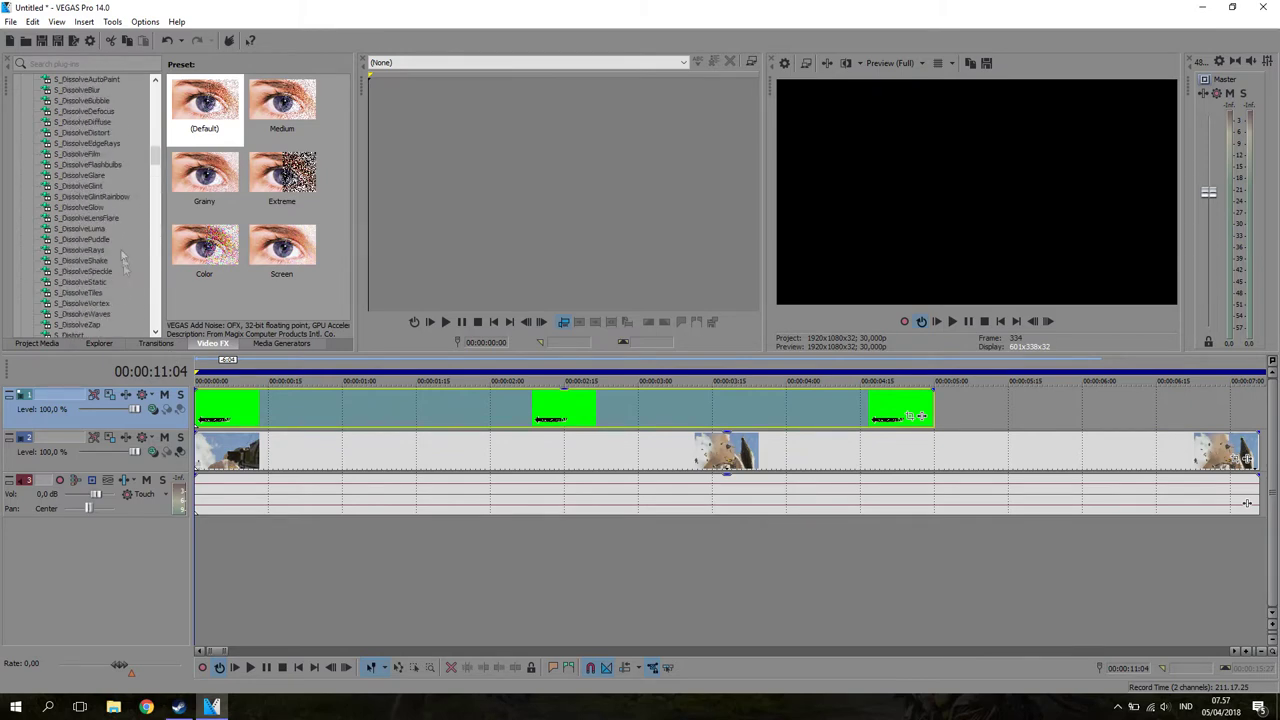
scroll(100, 200, up, 10)
click(76, 186)
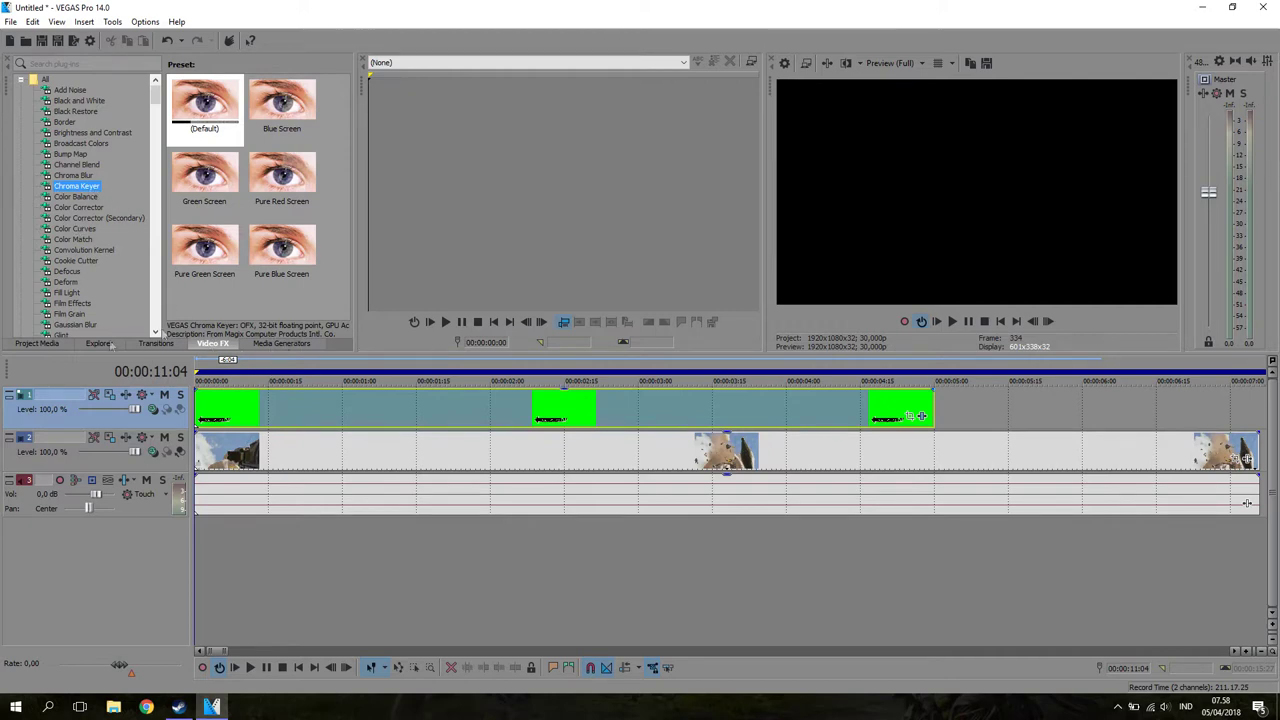
drag(68, 190, 423, 409)
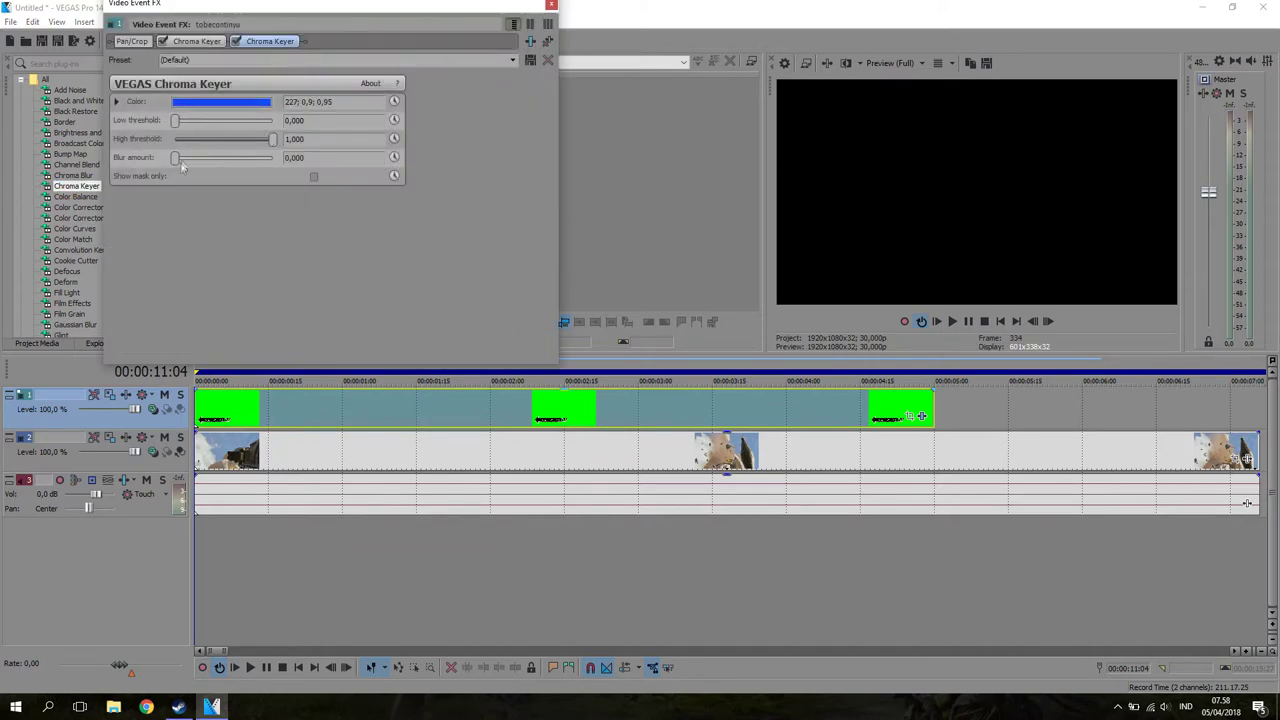
Set the Chroma Keyer color to the image's green background by sampling it from the event, and preview the overlay.
click(196, 103)
click(206, 120)
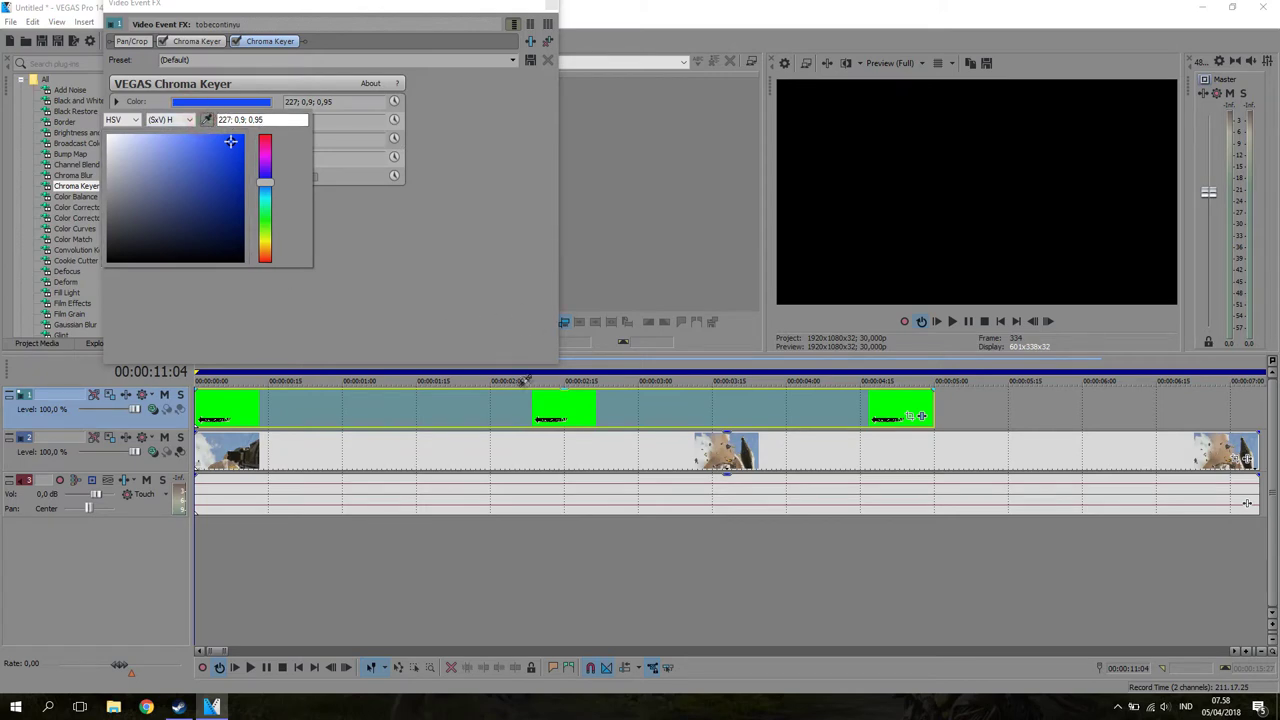
click(567, 409)
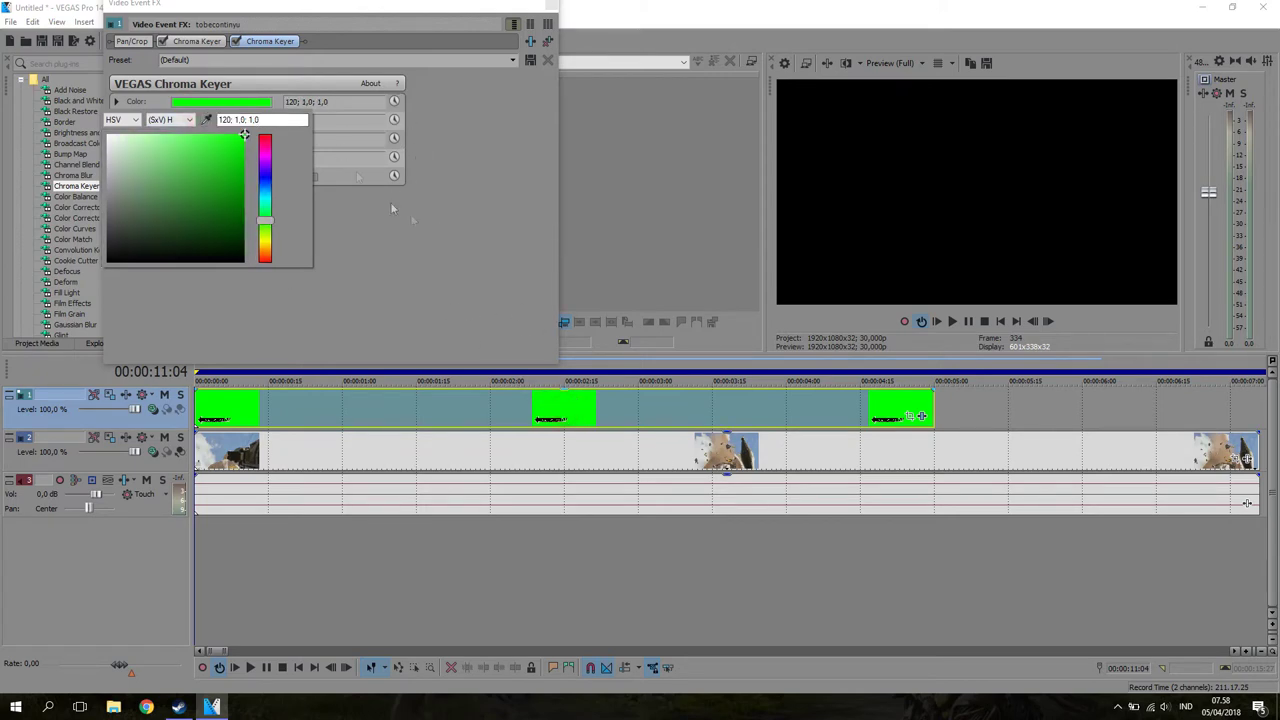
click(462, 300)
click(553, 10)
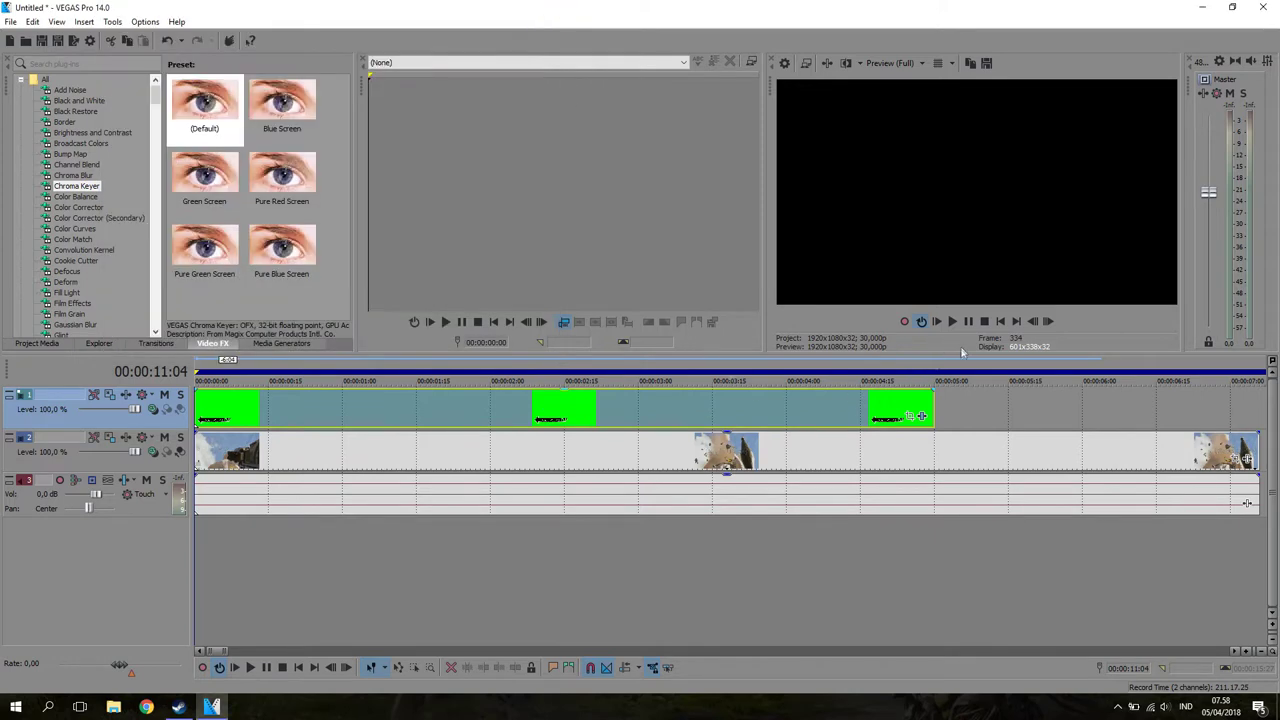
click(937, 321)
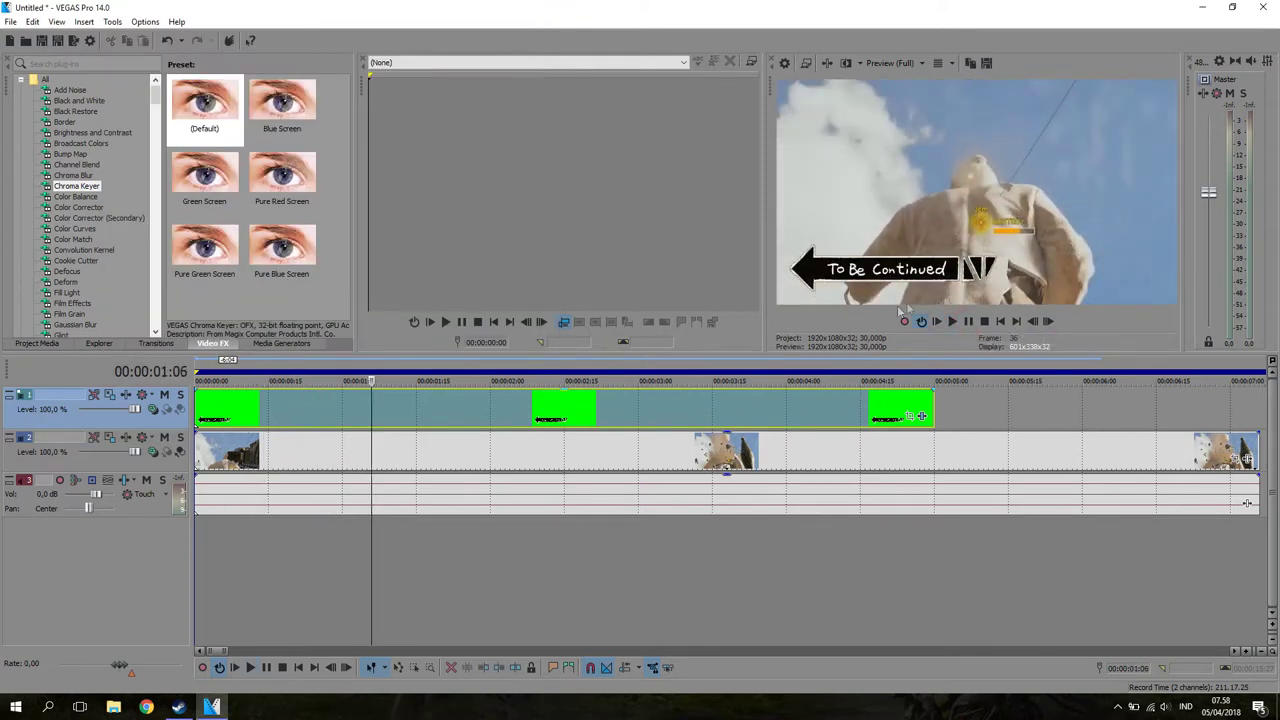
Import "To Be Continued Song FREE DOWNLOAD (Audio)" from the Music folder in Downloads onto a new audio track starting at the timeline's beginning.
click(185, 503)
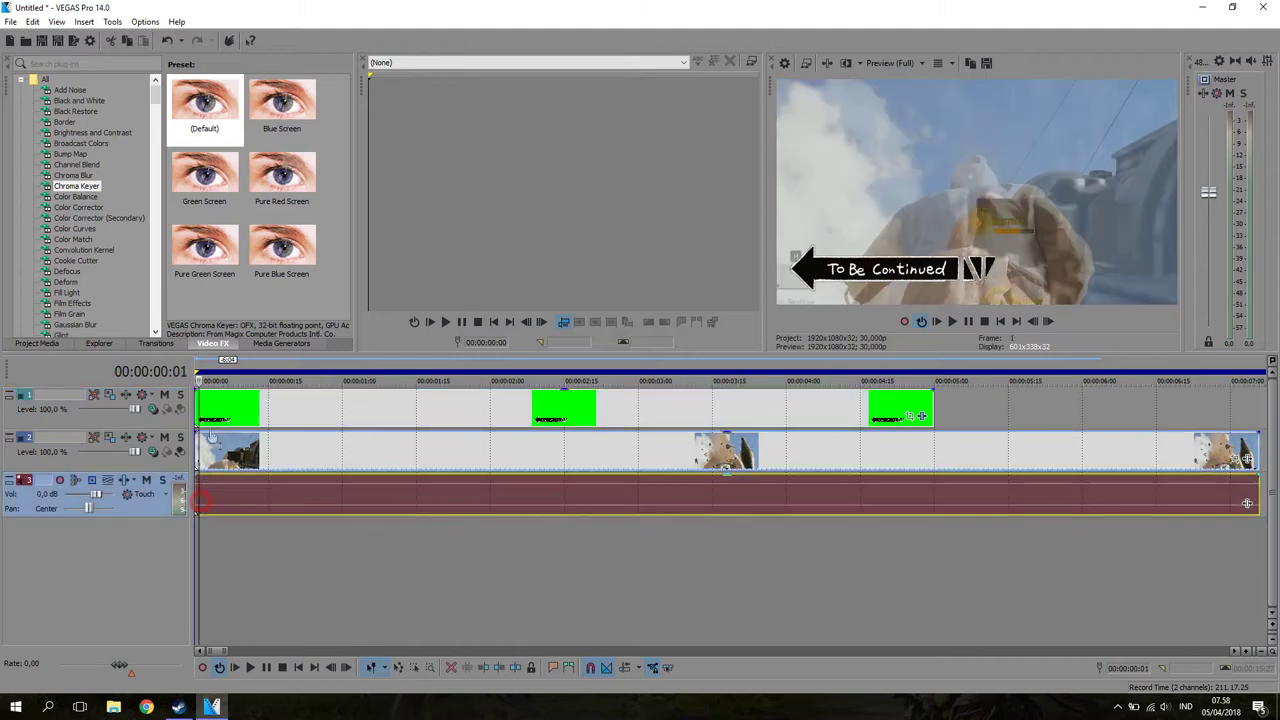
click(10, 21)
click(40, 53)
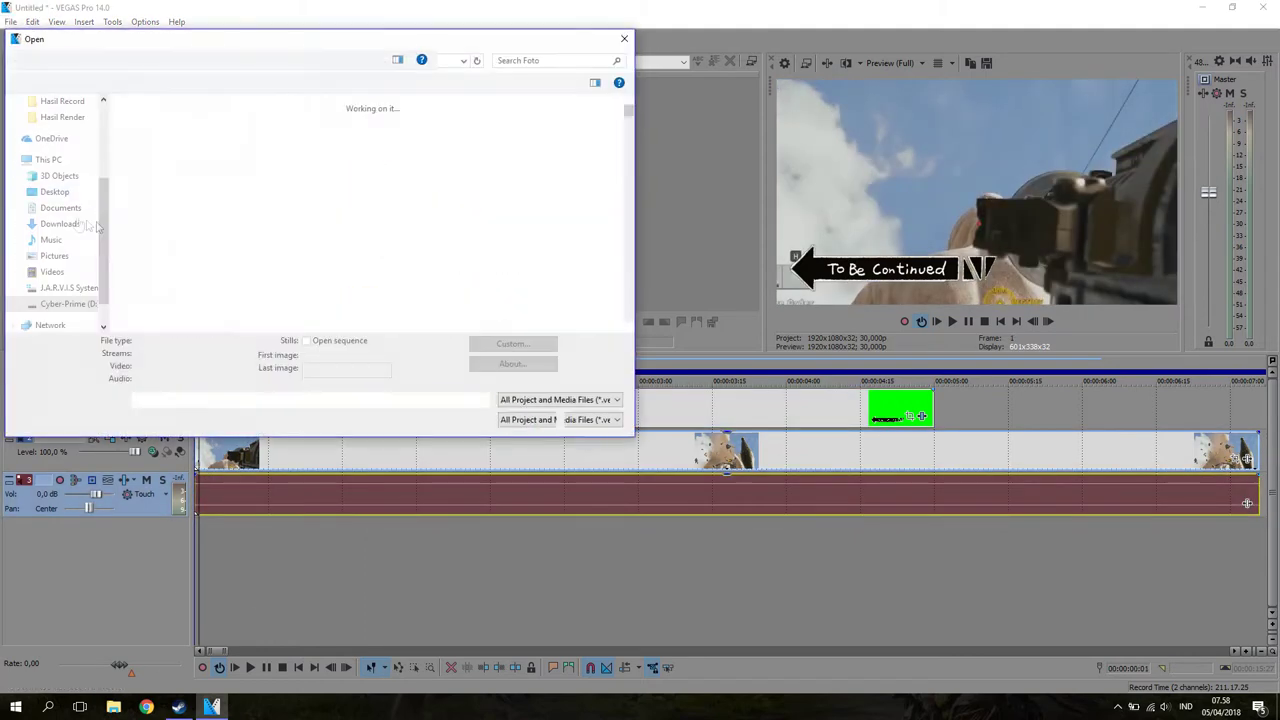
click(60, 223)
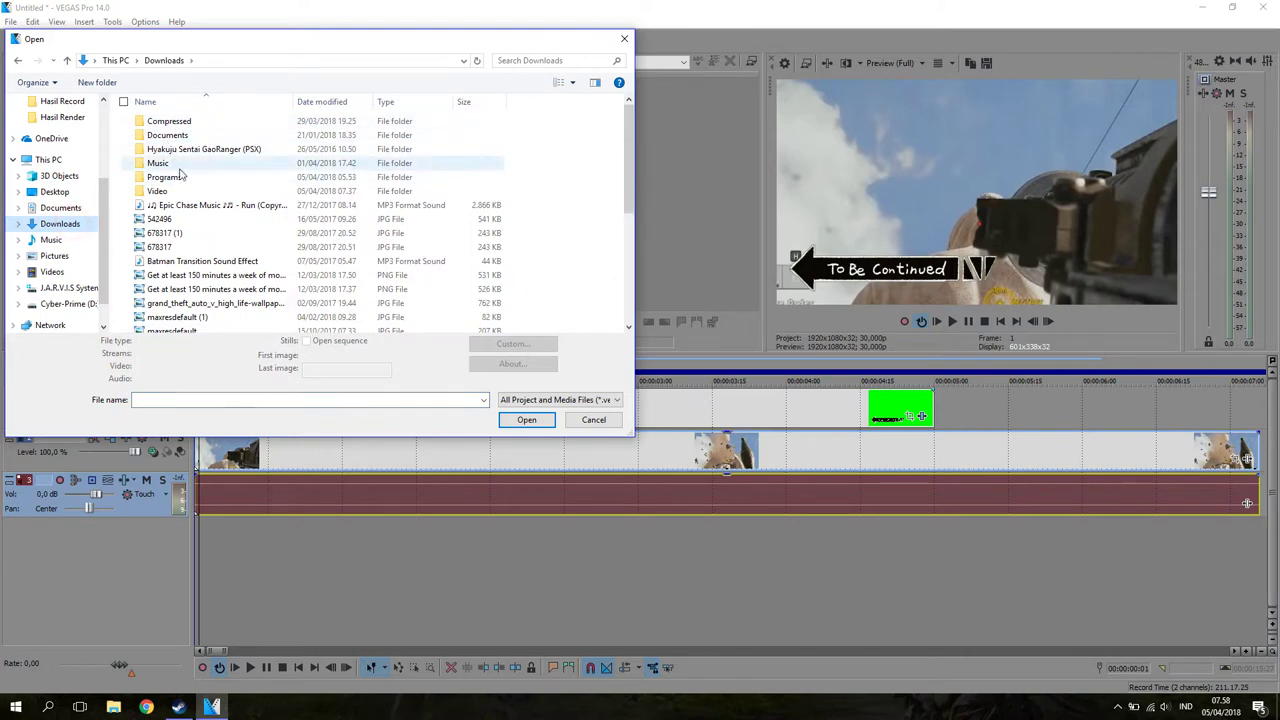
double_click(176, 165)
key(t)
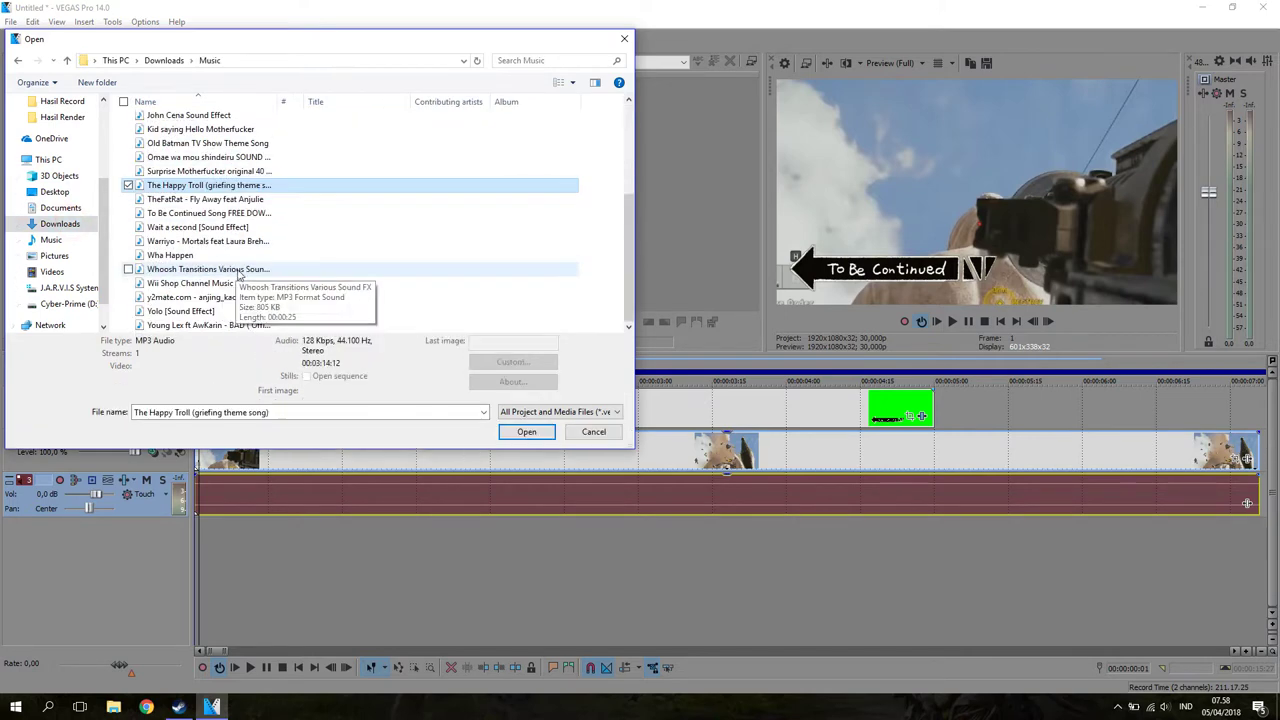
click(210, 213)
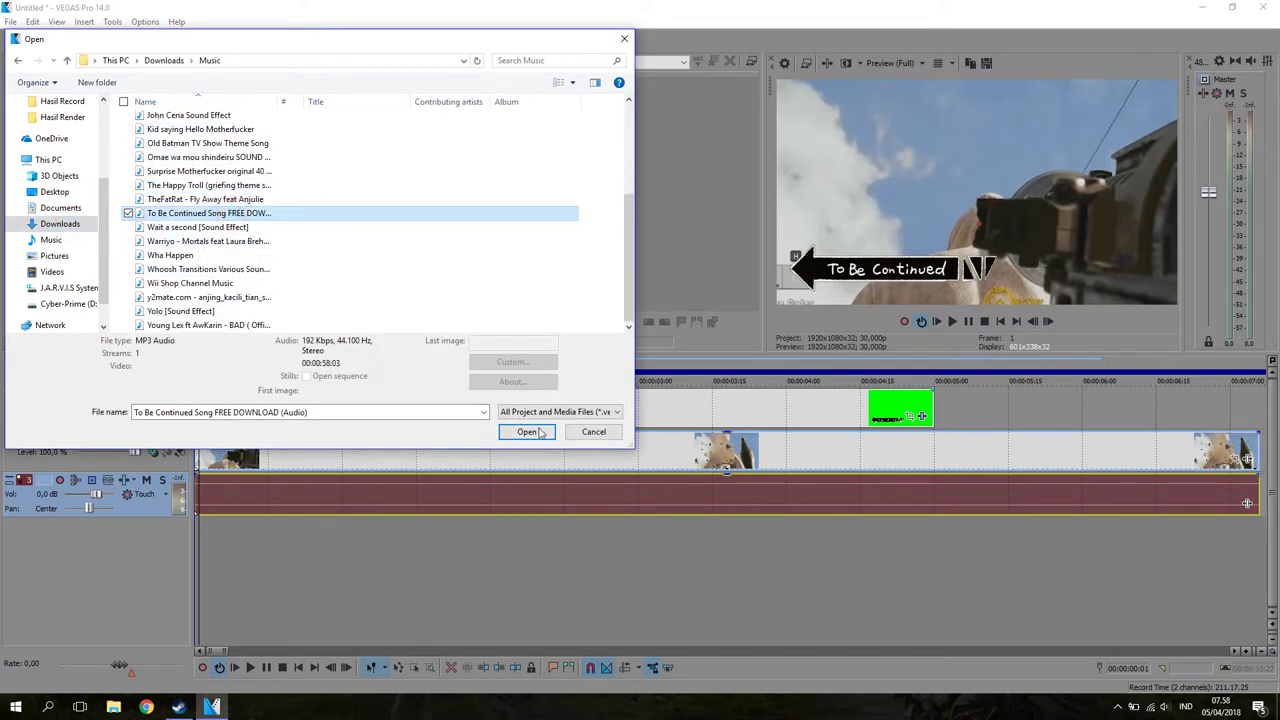
click(526, 431)
drag(423, 519, 380, 577)
Listen to several points of the song between about 41 and 45 seconds to locate its loud section.
click(445, 550)
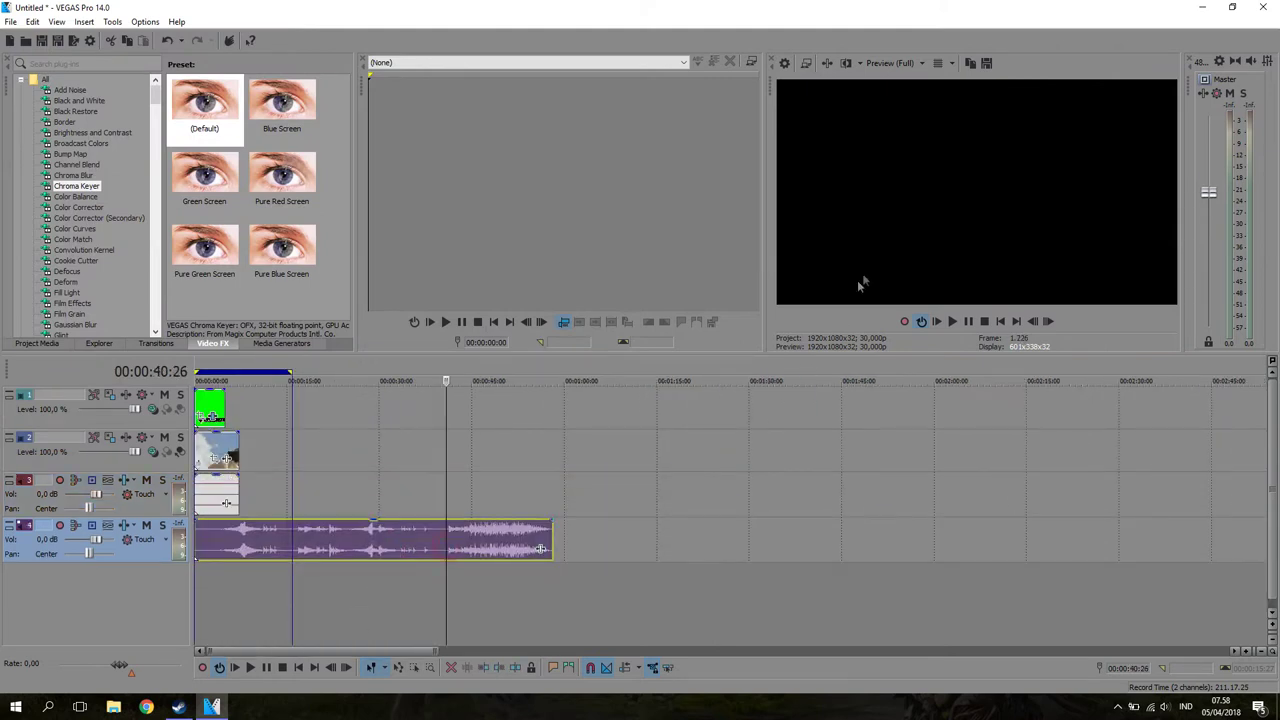
click(966, 322)
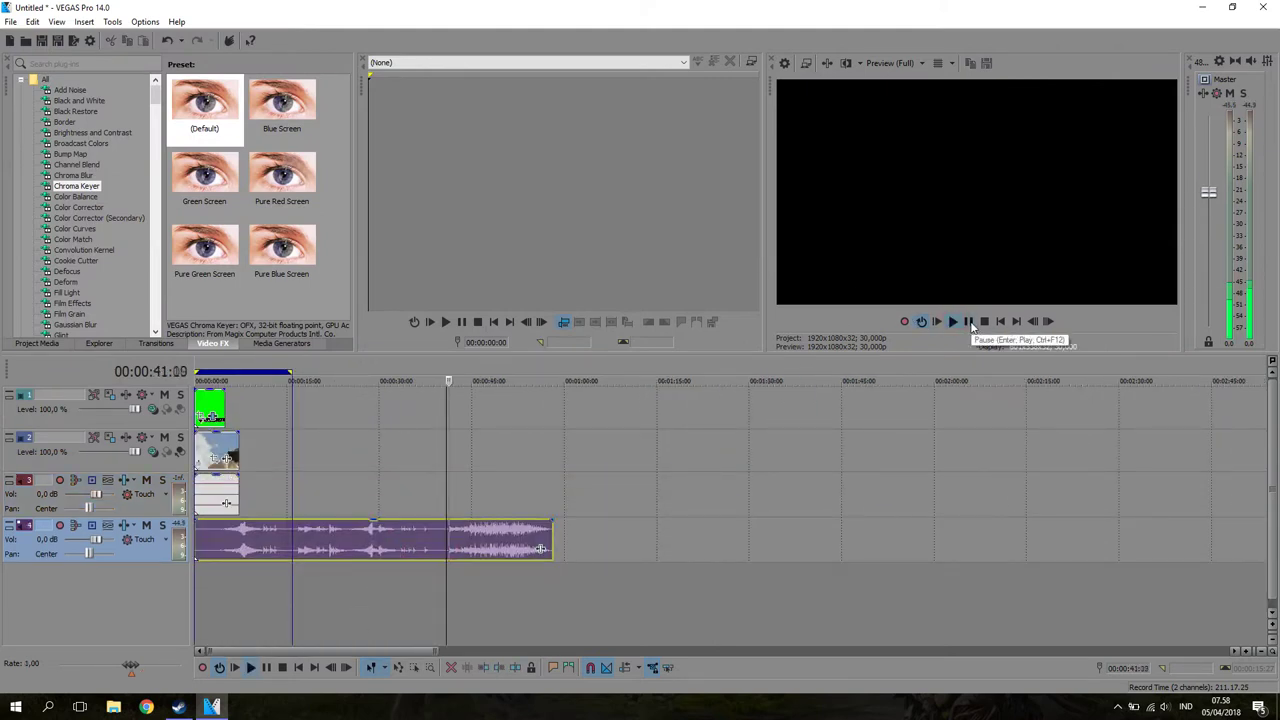
scroll(730, 585, up, 6)
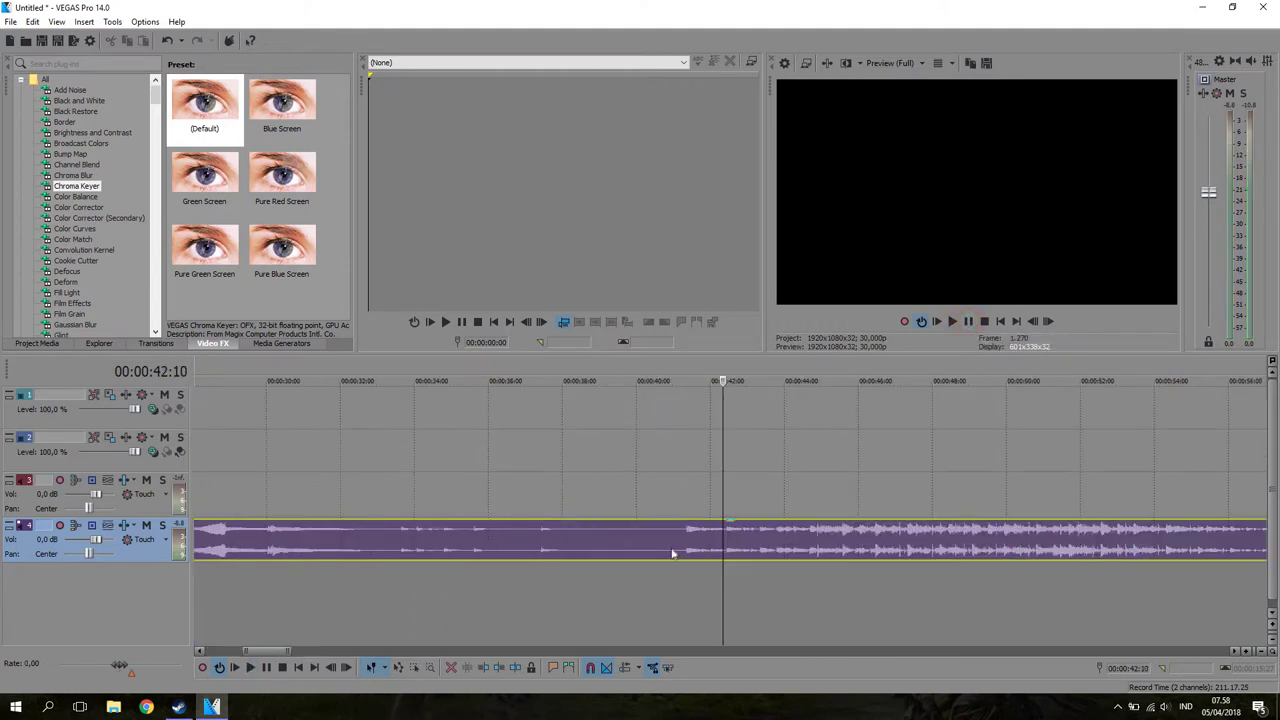
click(808, 547)
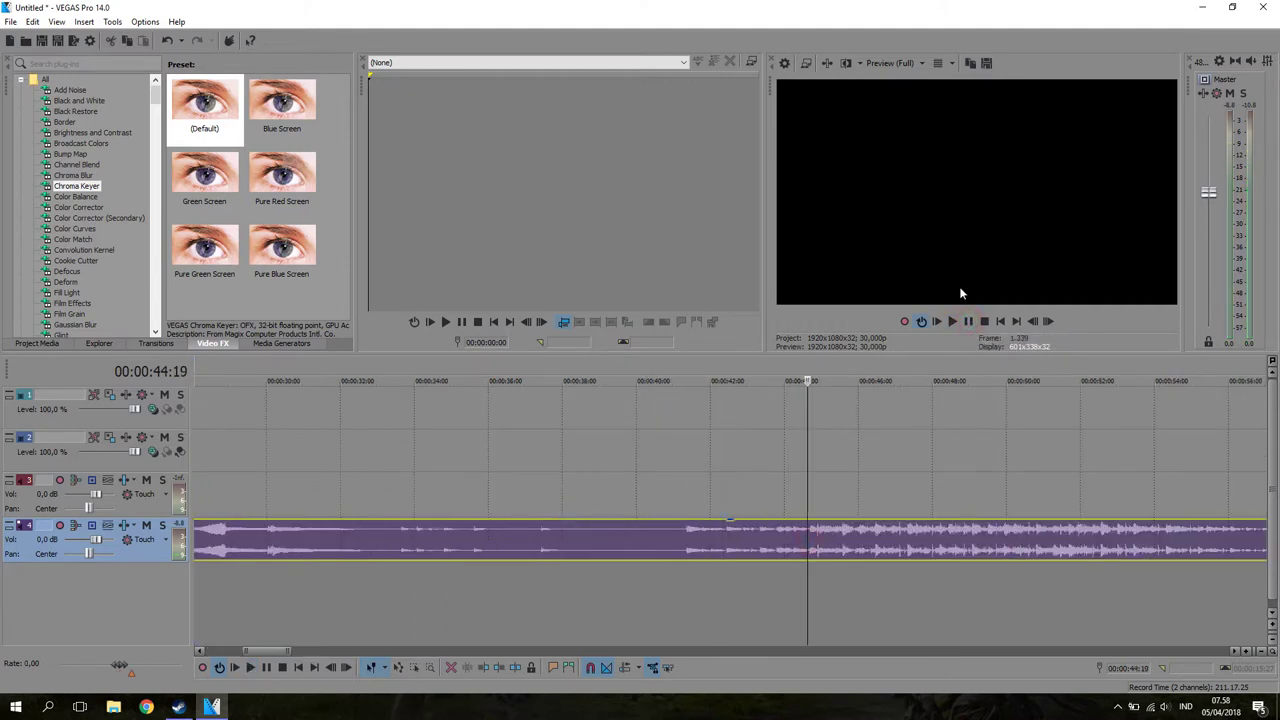
click(953, 321)
click(966, 322)
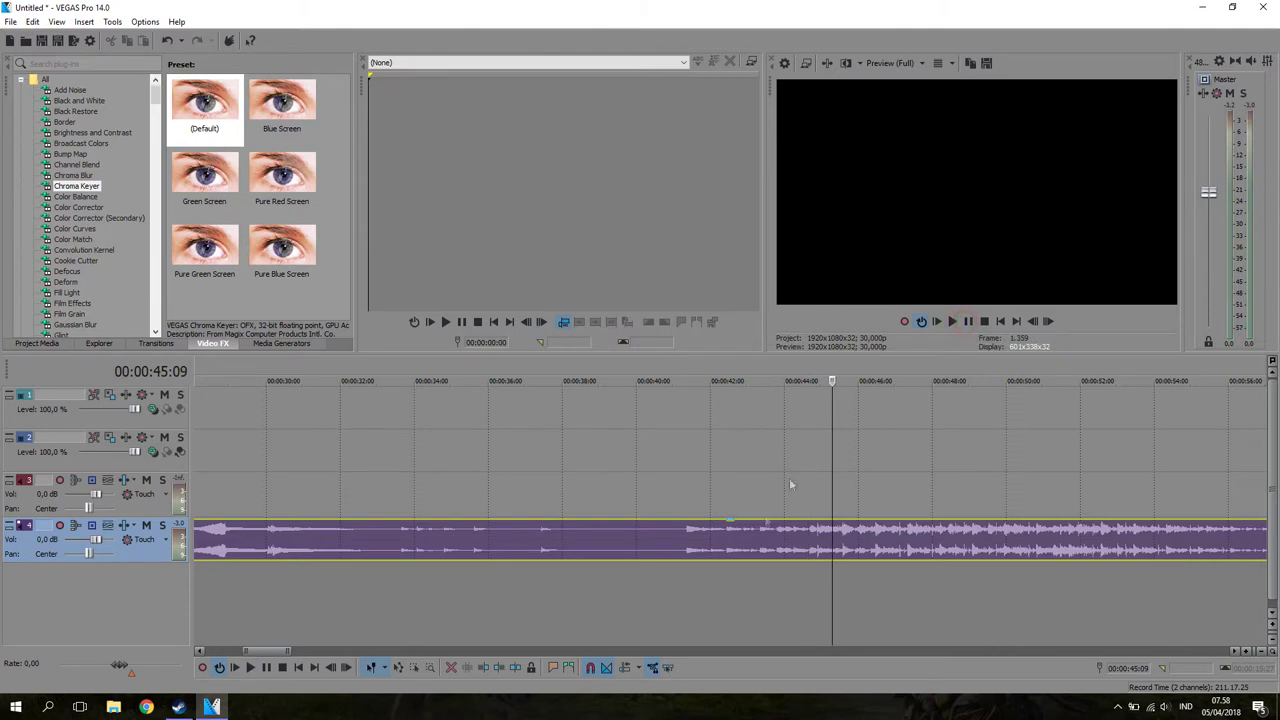
click(777, 542)
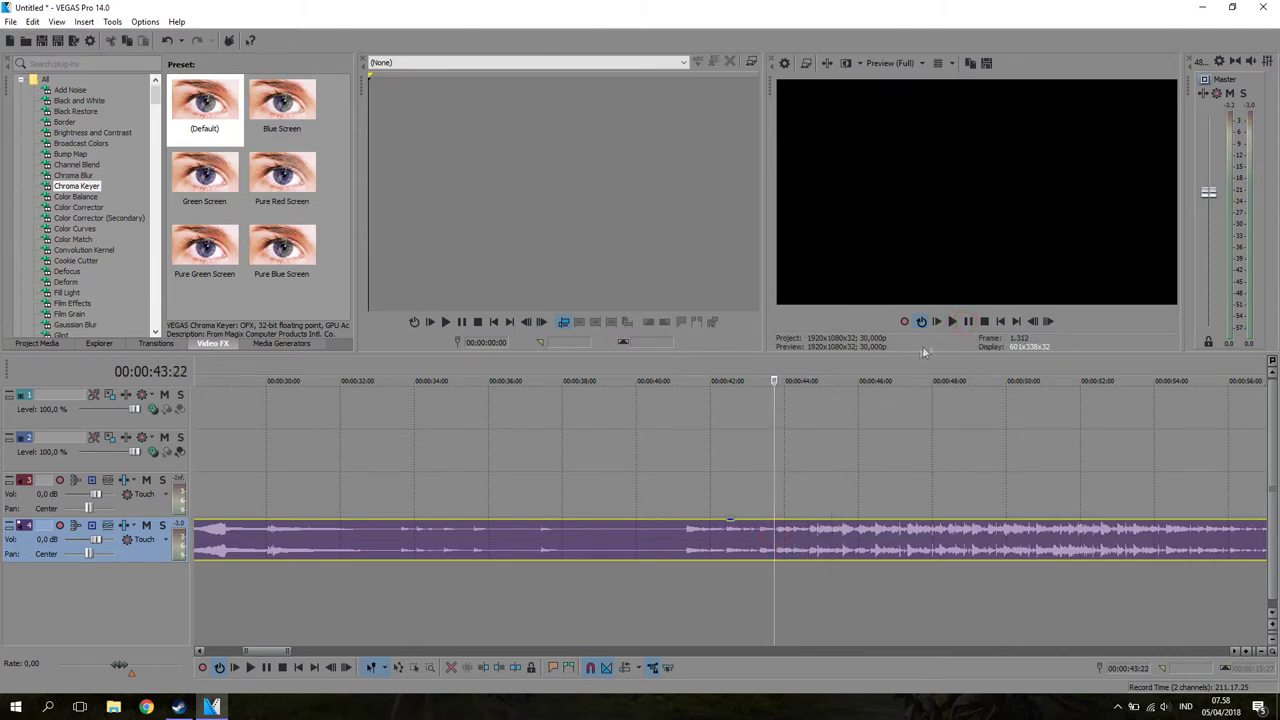
click(953, 321)
click(968, 321)
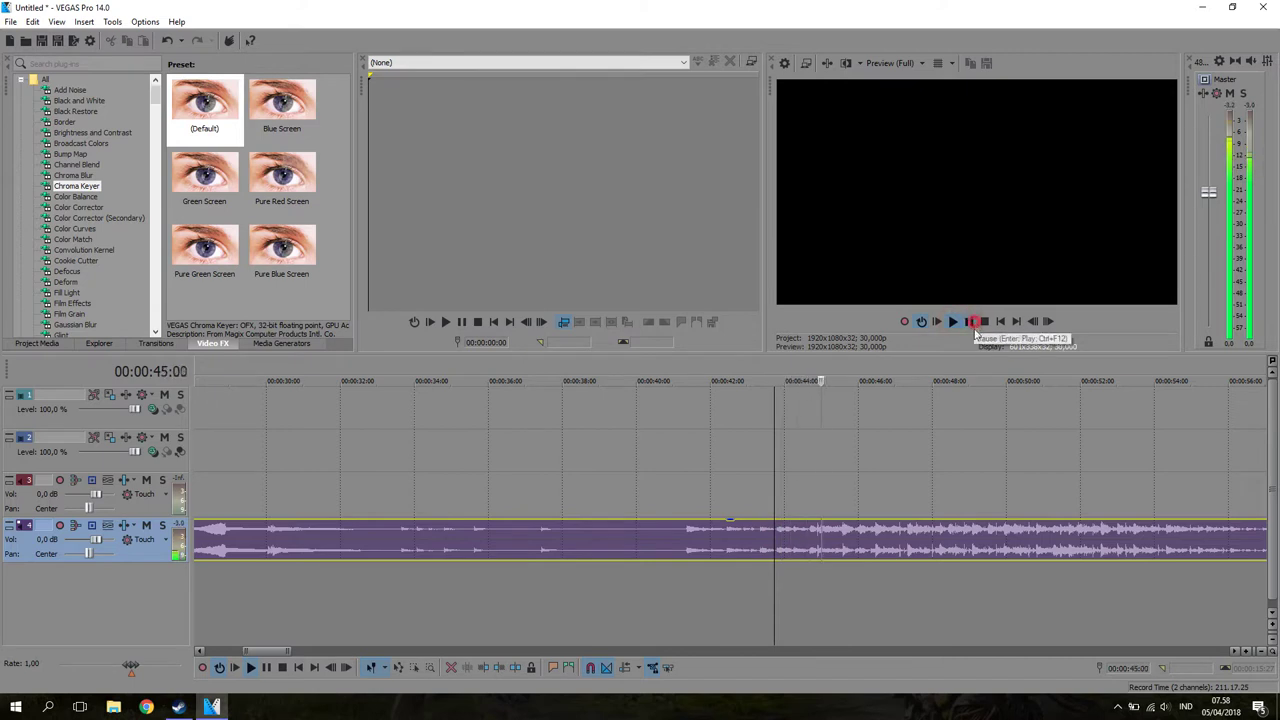
click(812, 552)
click(953, 321)
click(968, 321)
click(816, 555)
Split the song at 00:00:38:08, delete the first part, and move the remaining part to the timeline's start.
scroll(526, 573, down, 5)
click(641, 543)
key(s)
click(455, 556)
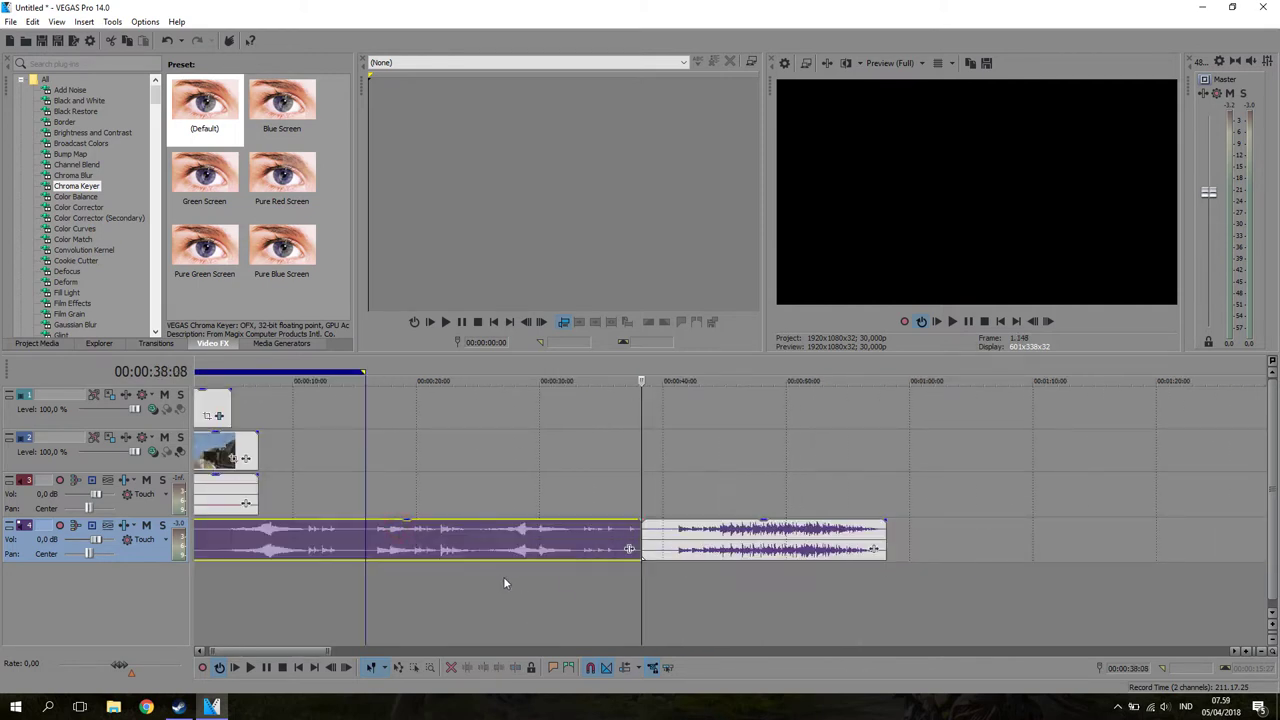
key(Delete)
drag(680, 547, 208, 532)
Find the freeze frame near the end of the statue video and split the clip with its audio at 00:00:06:04.
click(220, 458)
scroll(714, 503, up, 5)
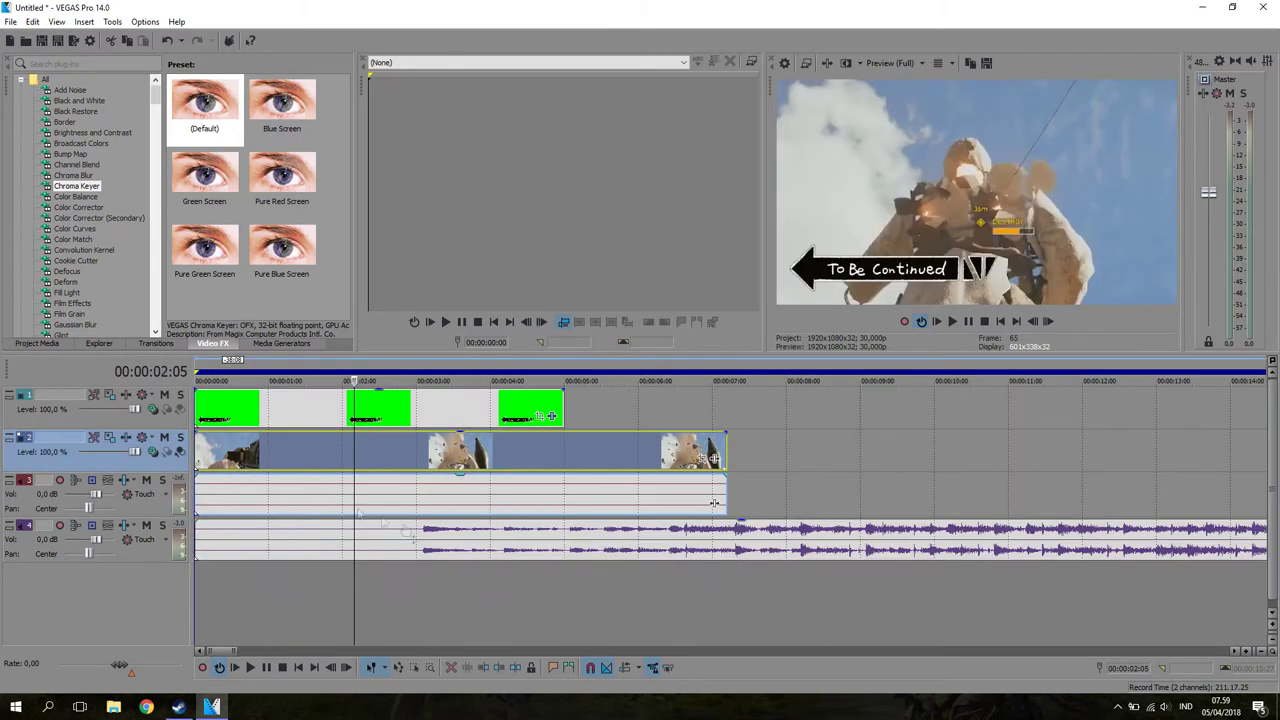
click(590, 468)
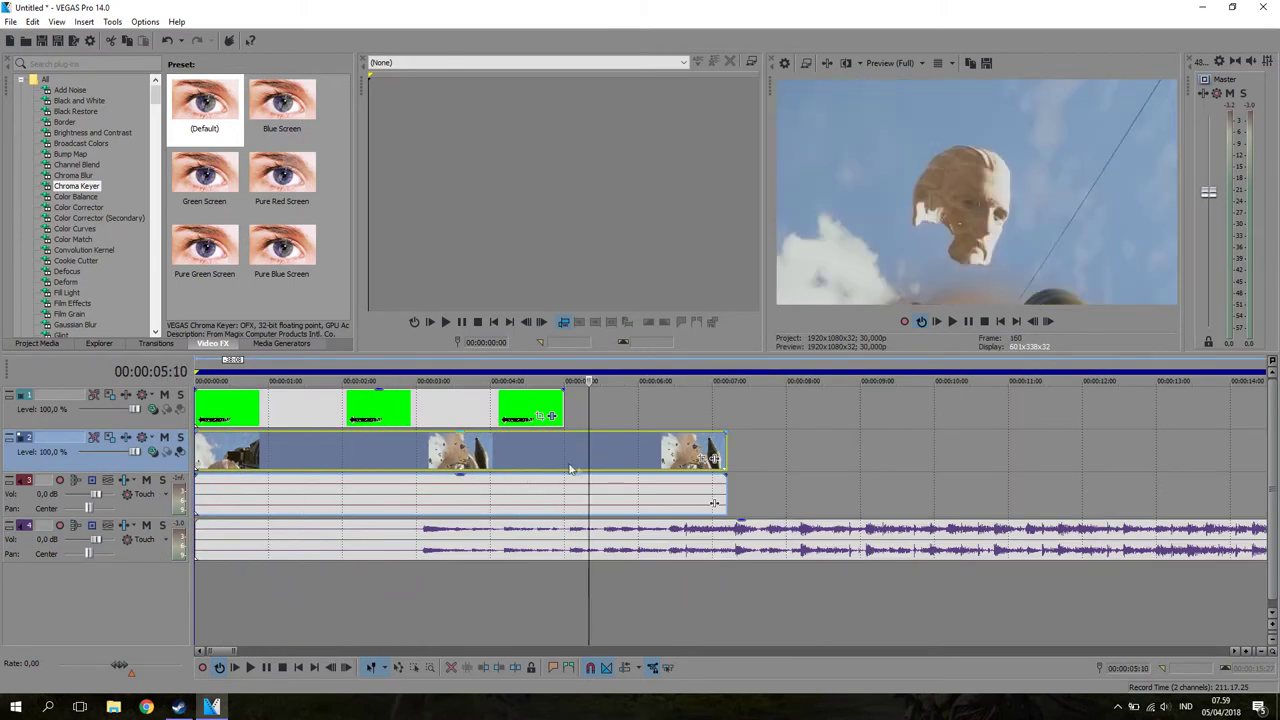
key(space)
key(space)
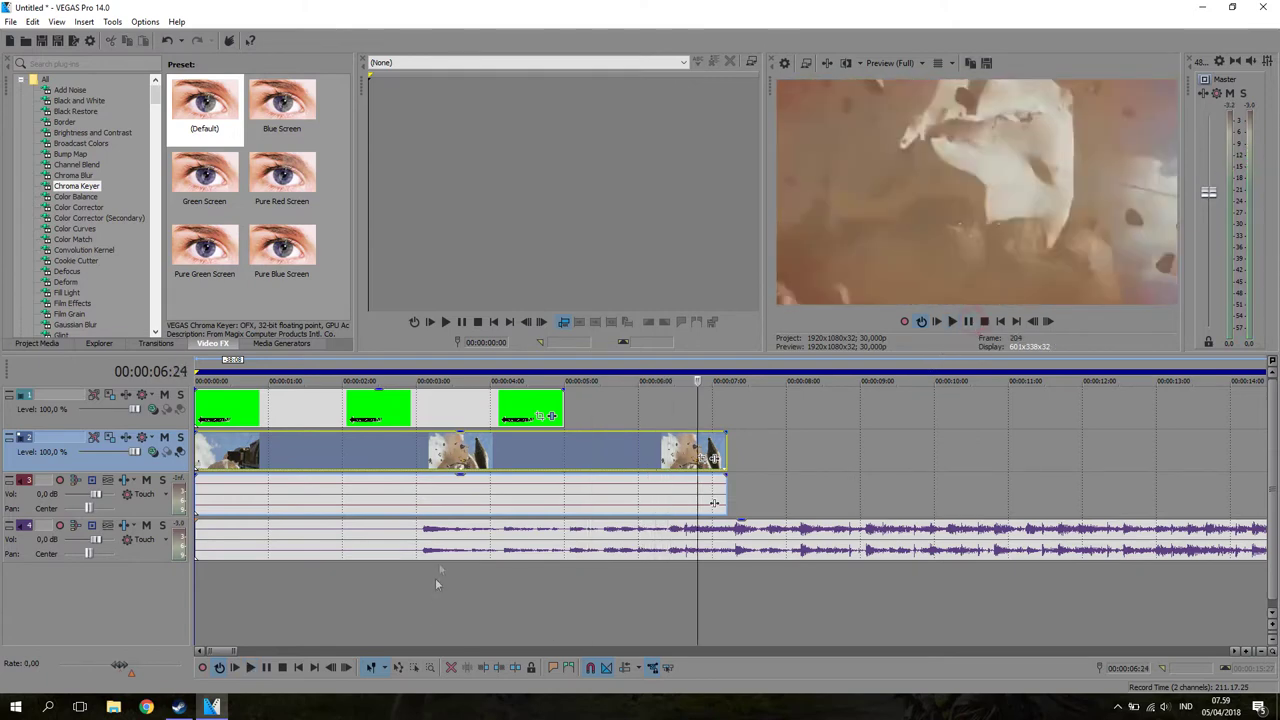
key(Left)
key(Left)
key(Left)
key(Left)
key(Left)
key(Left)
key(Left)
key(Left)
key(Left)
key(Left)
key(Left)
key(Left)
key(Left)
key(Left)
key(Left)
key(Left)
key(Left)
key(Left)
key(Left)
key(Left)
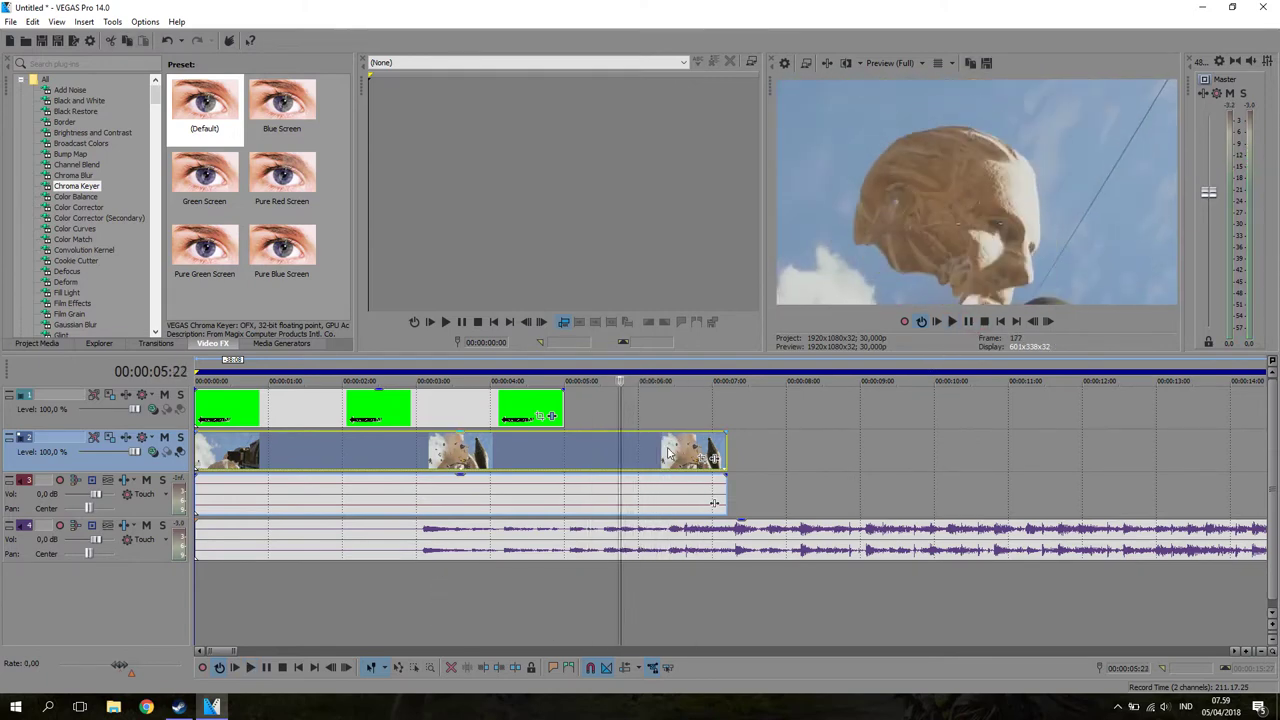
key(Right)
key(Right)
key(Right)
key(Right)
key(Right)
key(Right)
key(Right)
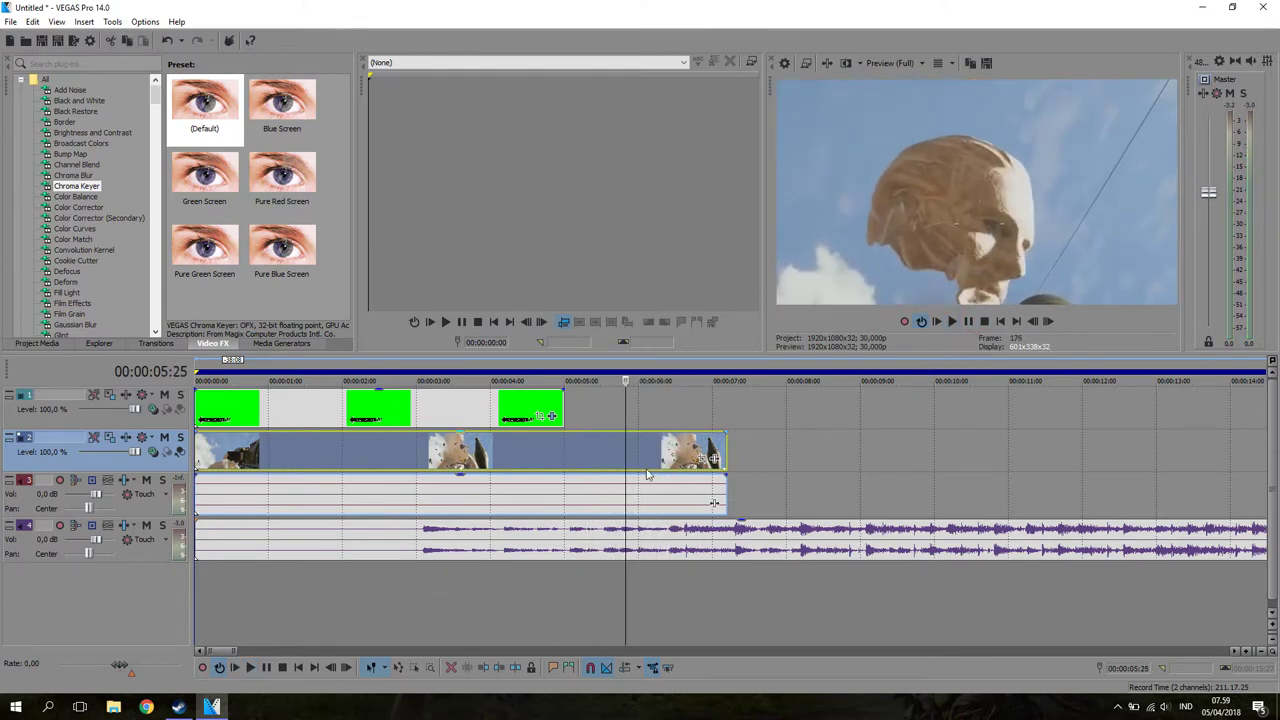
key(Right)
key(Right)
key(Right)
key(Right)
key(Right)
key(Right)
key(Right)
key(Right)
key(Right)
key(Right)
key(Right)
key(Right)
key(Right)
key(Right)
key(Right)
key(Right)
key(Right)
key(Right)
key(Right)
key(Right)
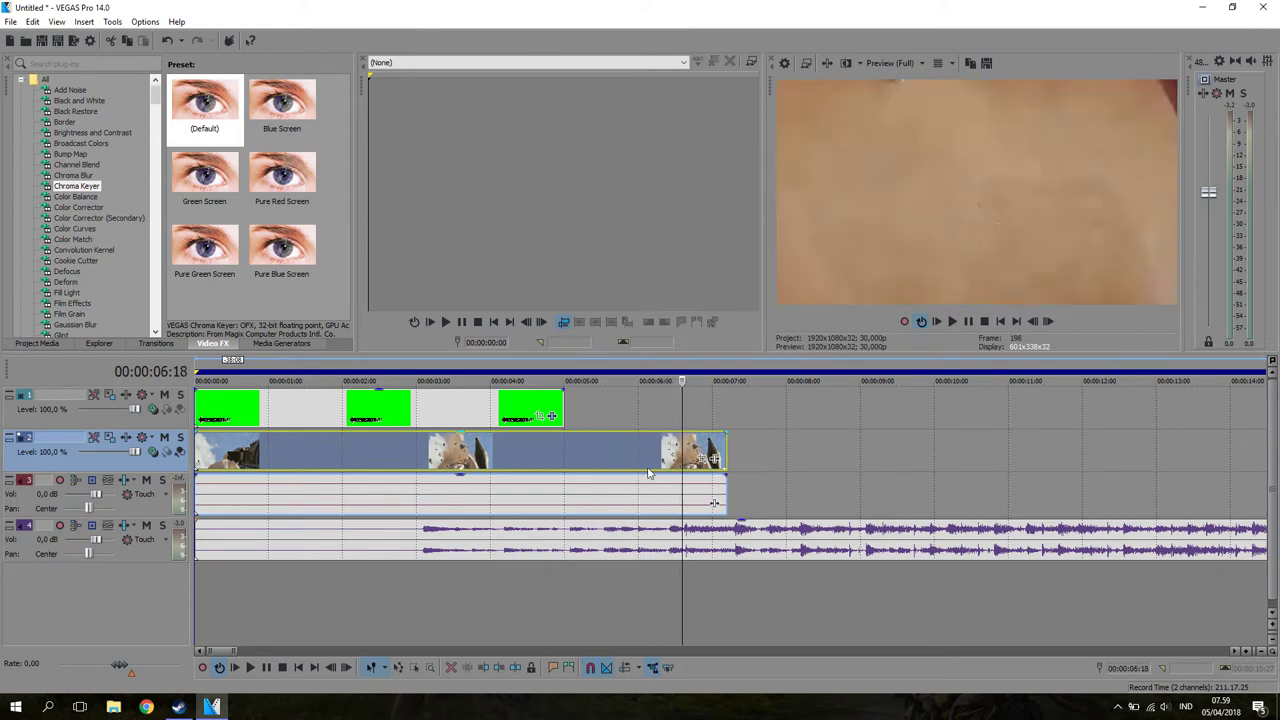
key(Left)
key(Left)
key(Left)
key(Left)
key(Left)
key(Left)
key(Left)
key(Left)
key(Left)
key(Left)
key(Left)
key(Left)
key(Left)
key(Left)
key(Left)
key(Left)
key(Left)
key(Left)
key(Left)
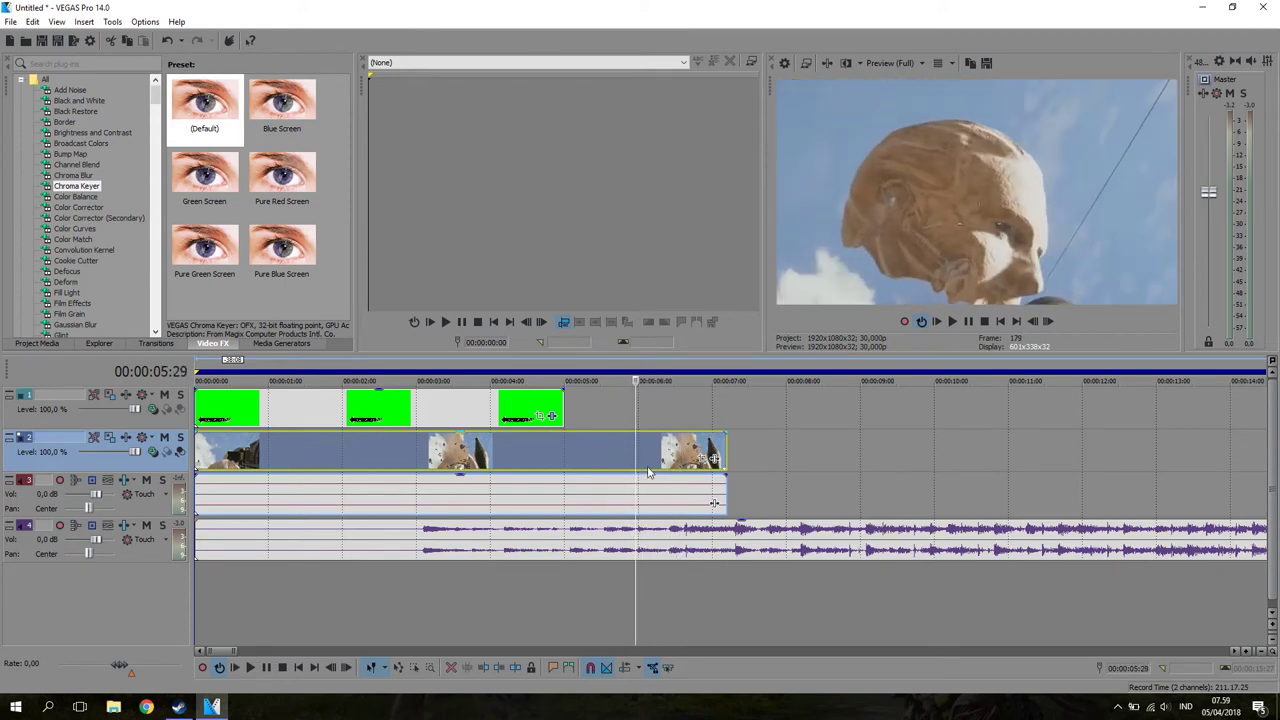
key(Right)
key(Right)
key(Right)
key(Right)
key(Right)
key(Right)
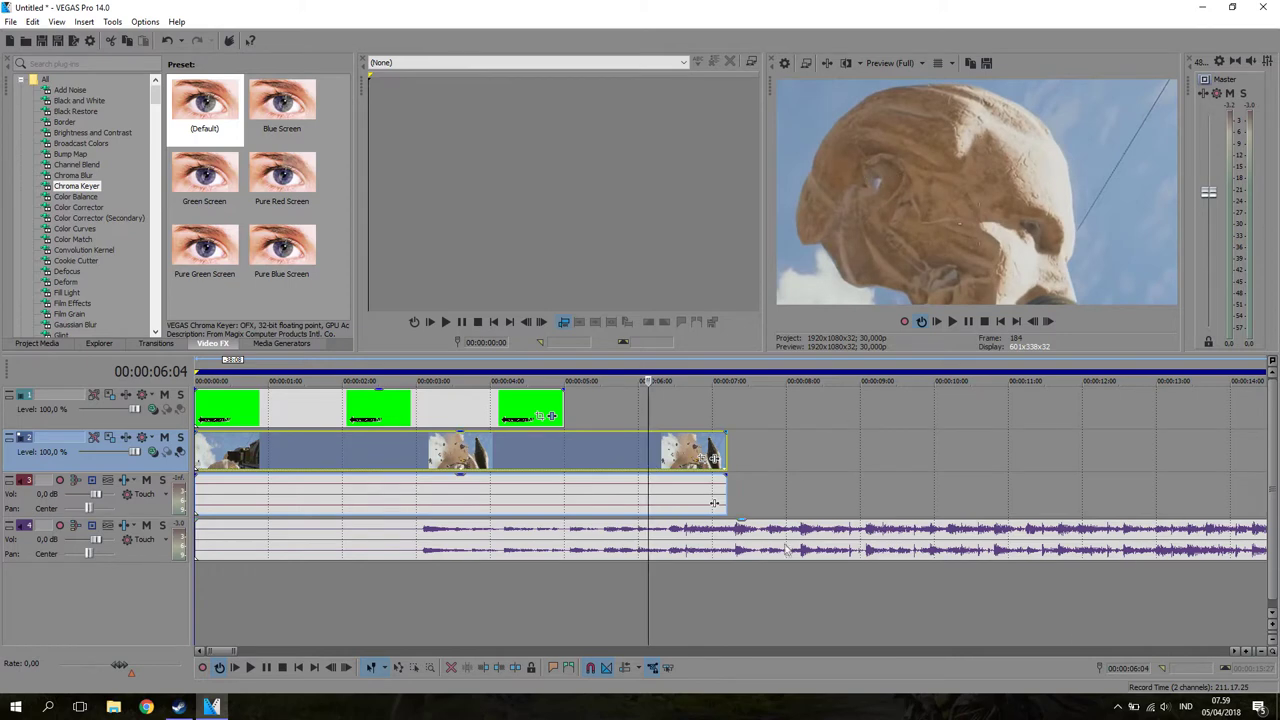
key(s)
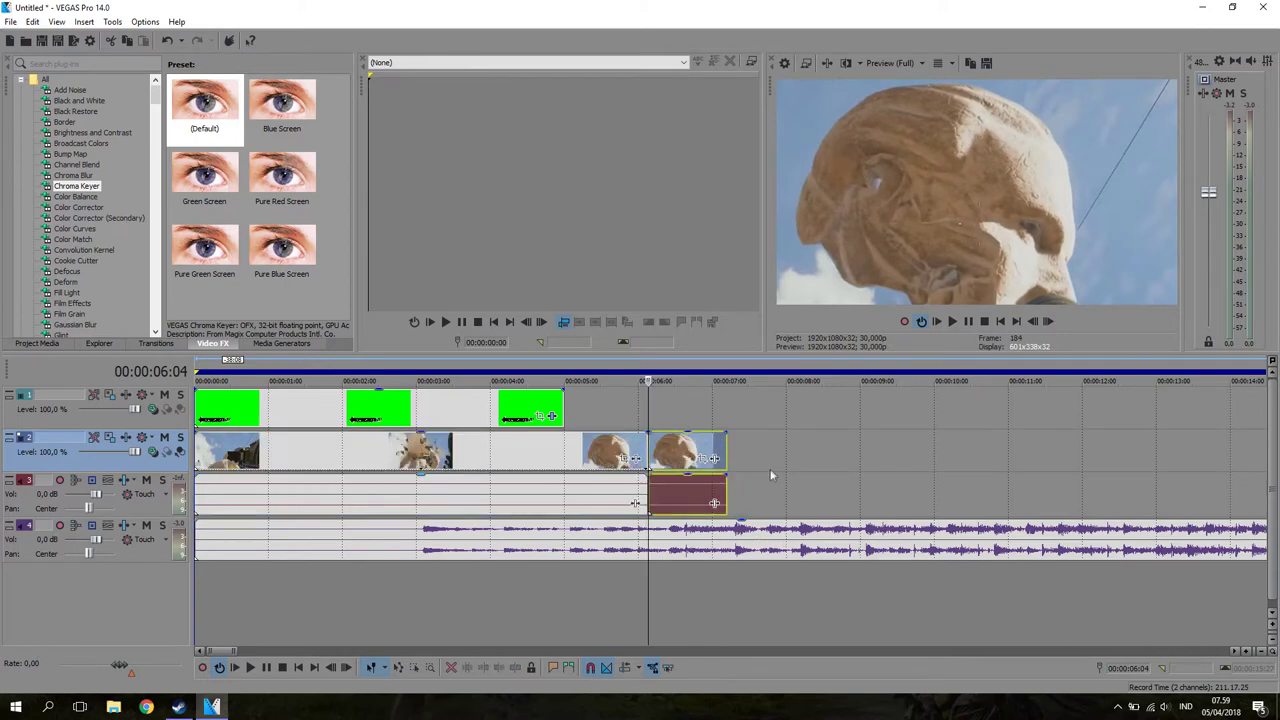
Save a JPEG snapshot of the preview frame at 00:00:06:04 in the Documents folder.
key(alt+1)
click(985, 63)
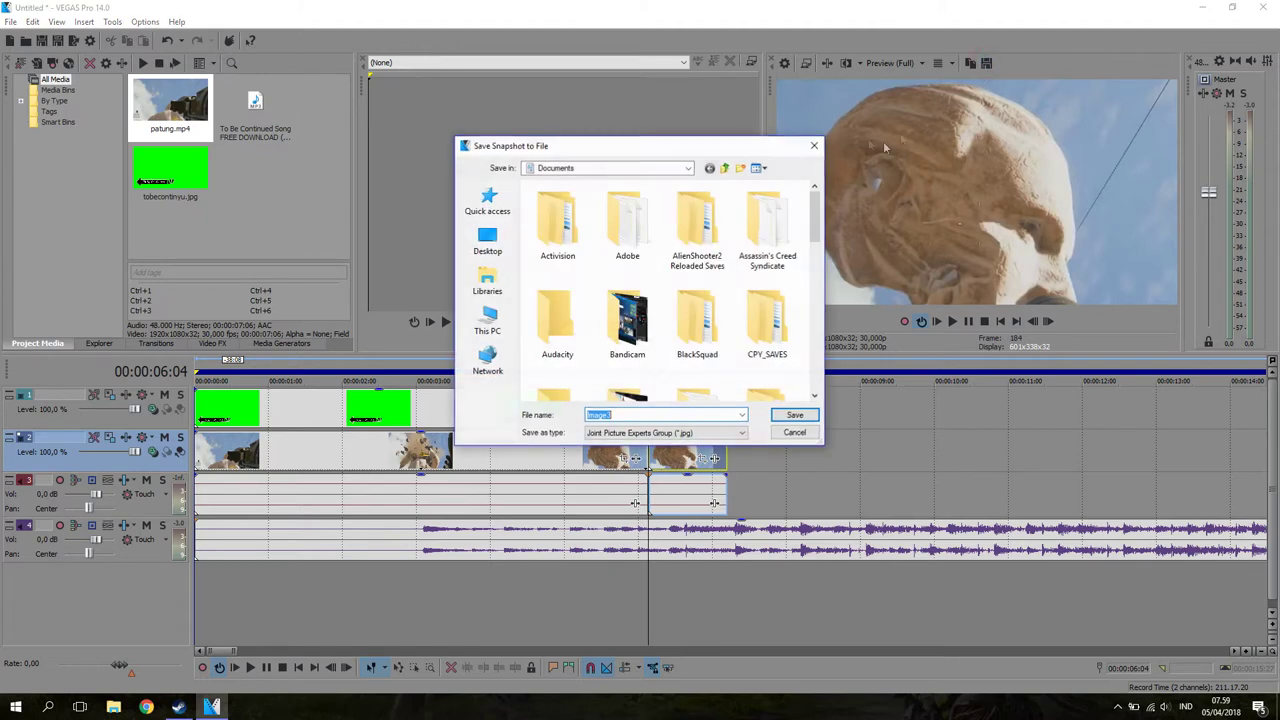
click(794, 415)
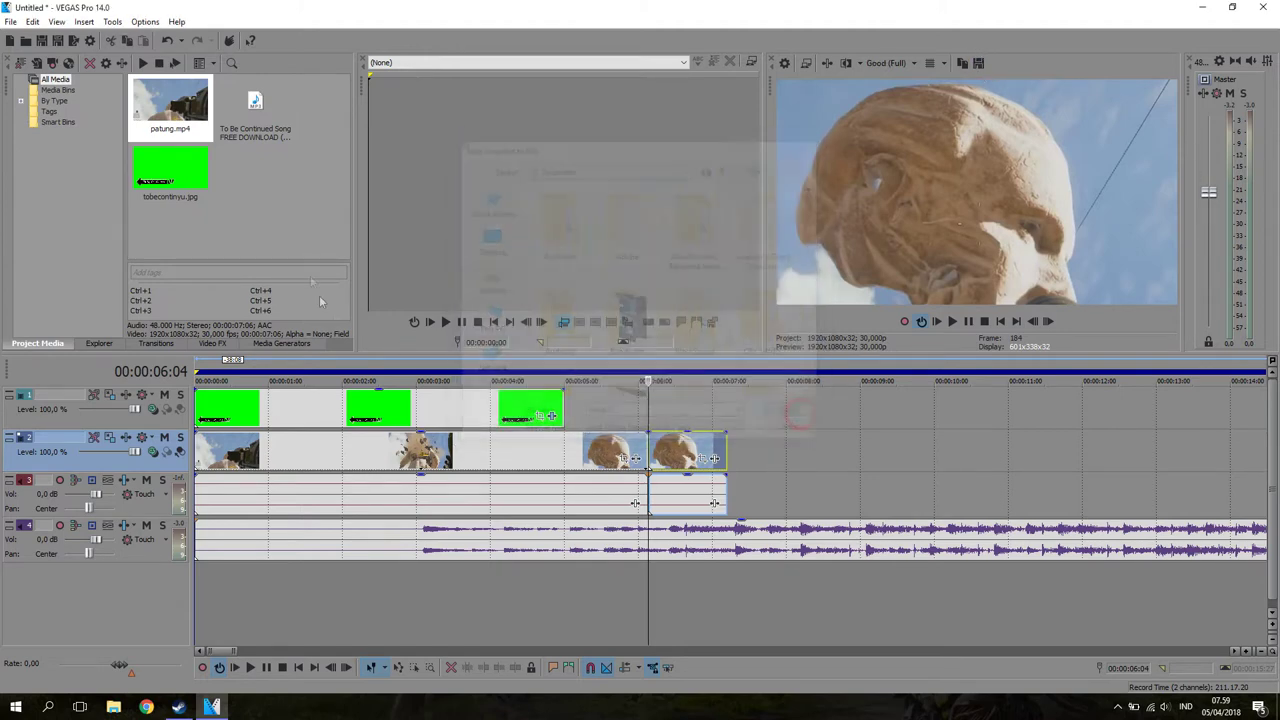
Replace the statue clip's remainder and its audio after 00:00:06:04 with the saved snapshot Image3.jpg, butted against the first part.
drag(170, 118, 703, 452)
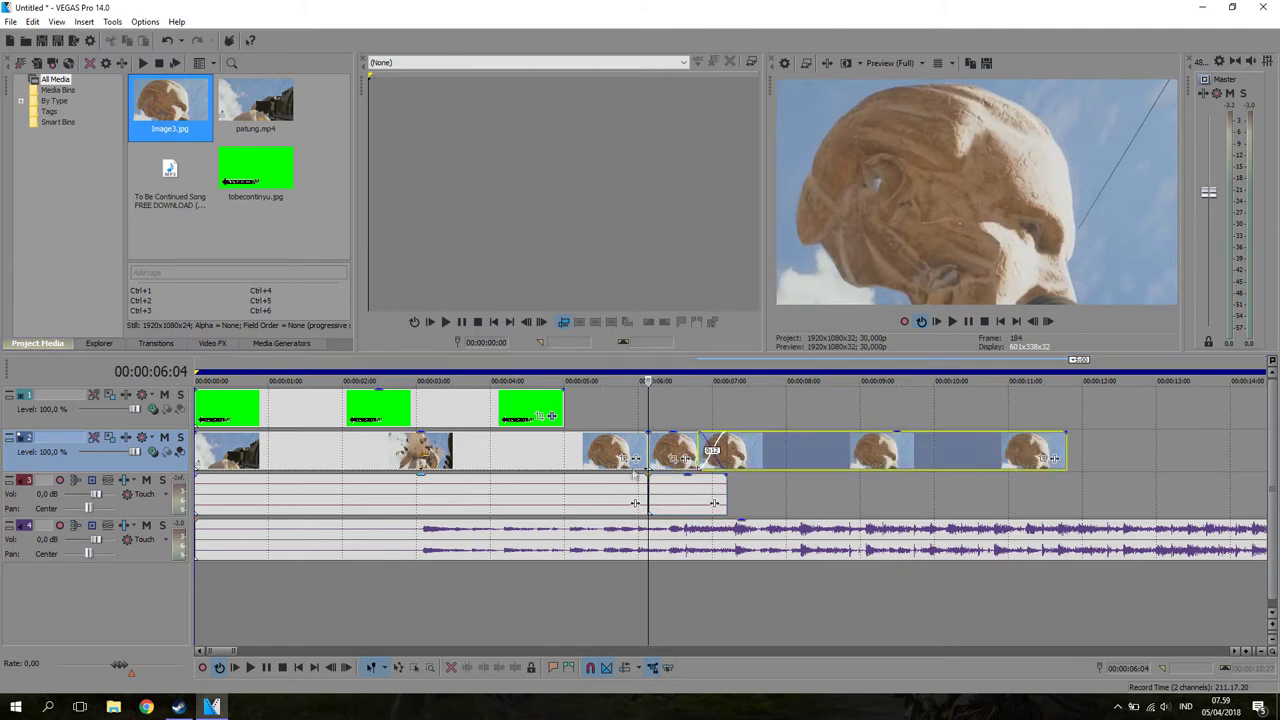
click(670, 450)
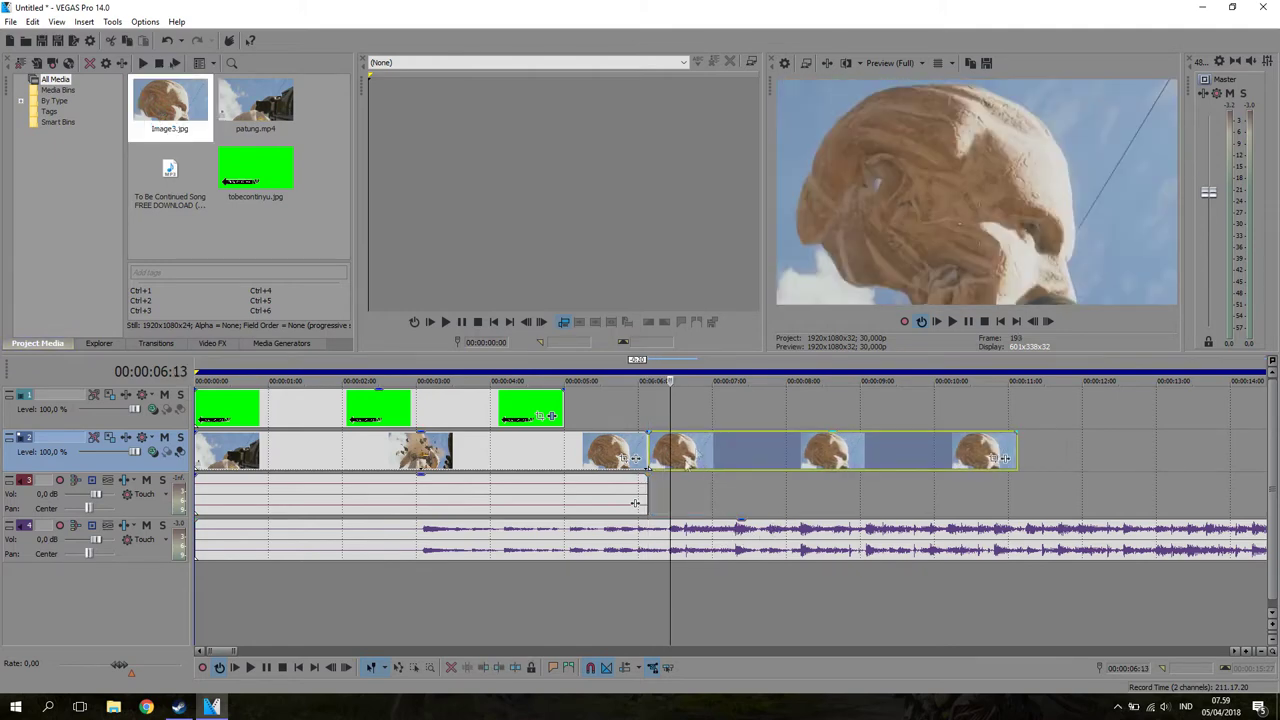
click(644, 456)
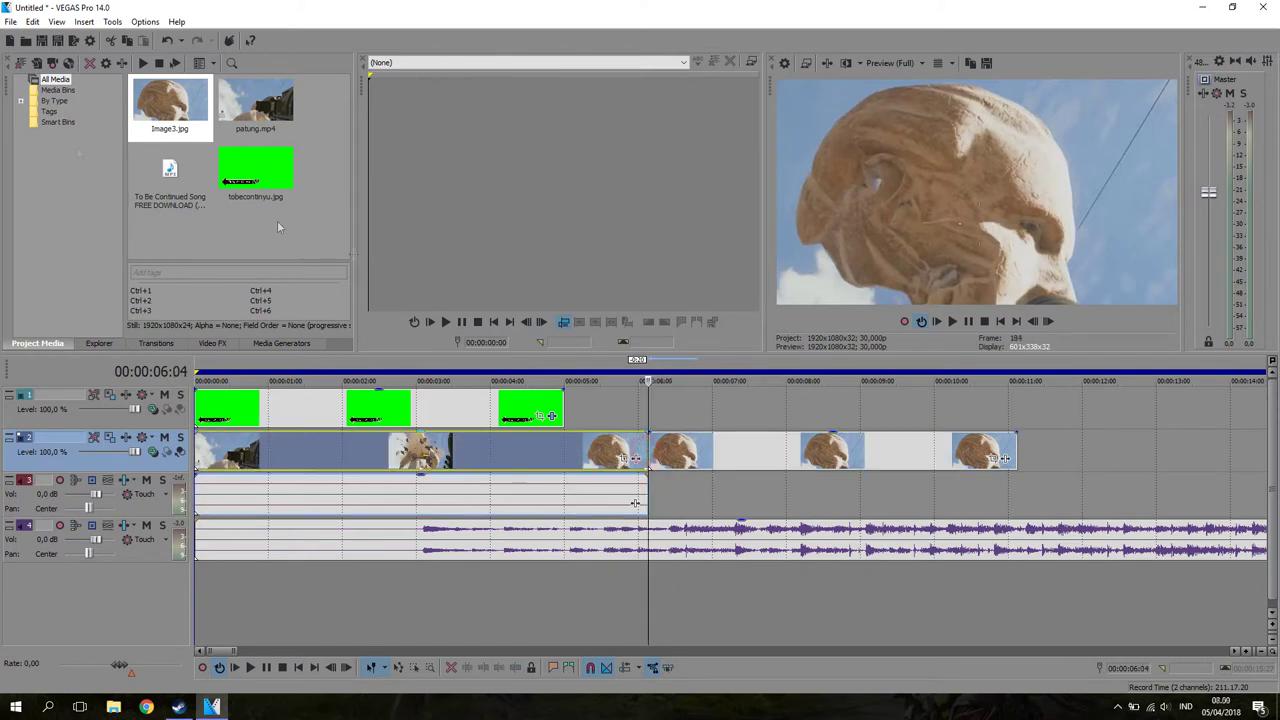
Apply the Color Corrector to the freeze frame and shift its low, mid and high tones strongly toward yellow.
click(214, 343)
drag(75, 208, 795, 450)
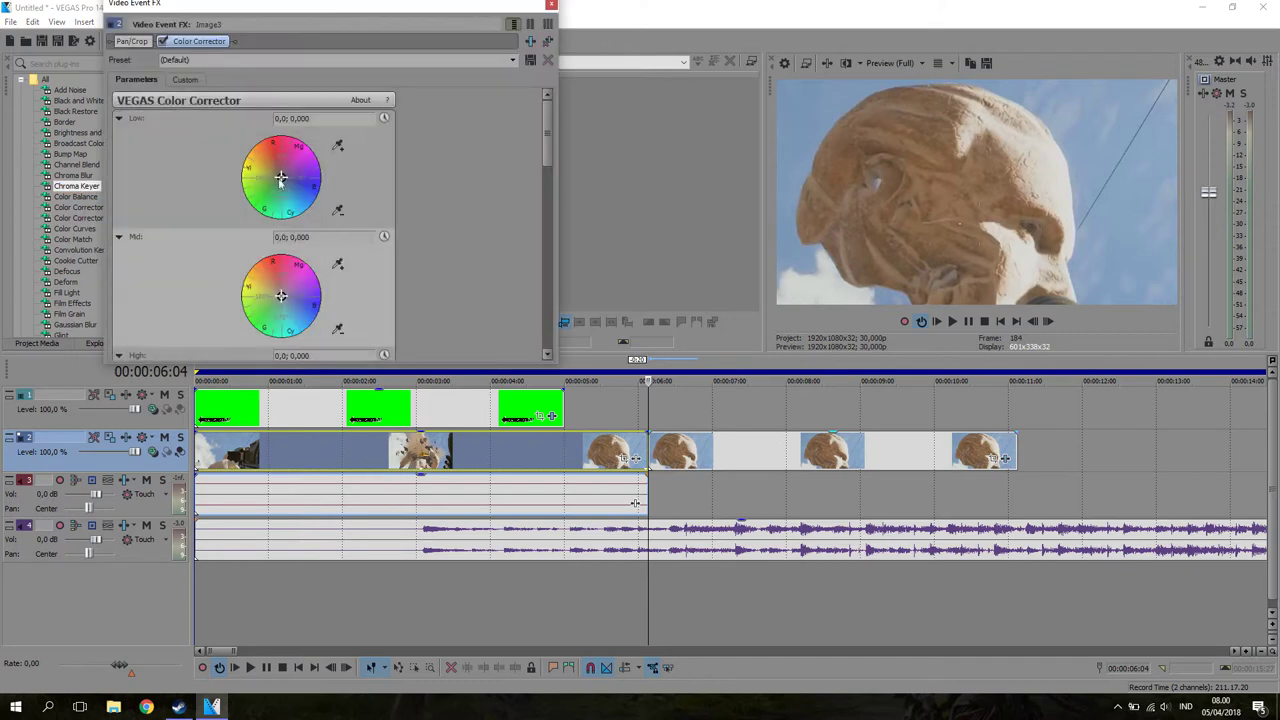
mouse_move(281, 178)
mouse_down()
mouse_move(256, 176)
mouse_move(279, 182)
mouse_up()
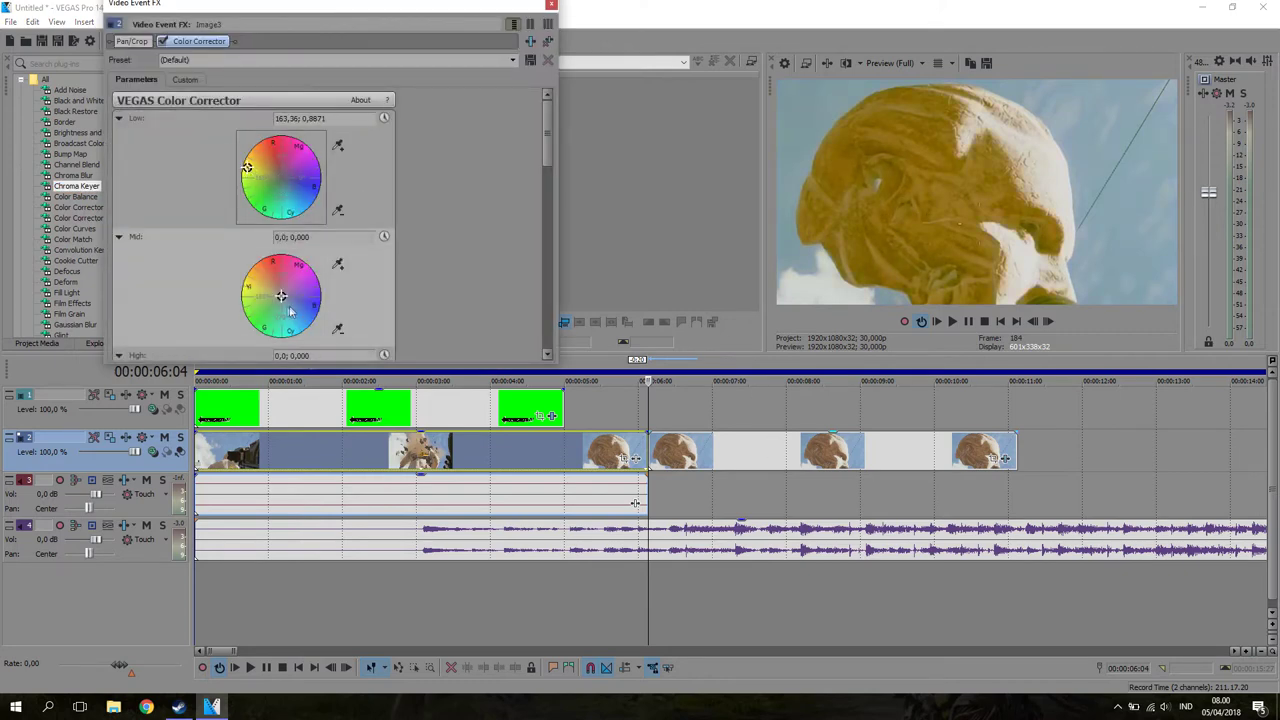
drag(281, 296, 243, 289)
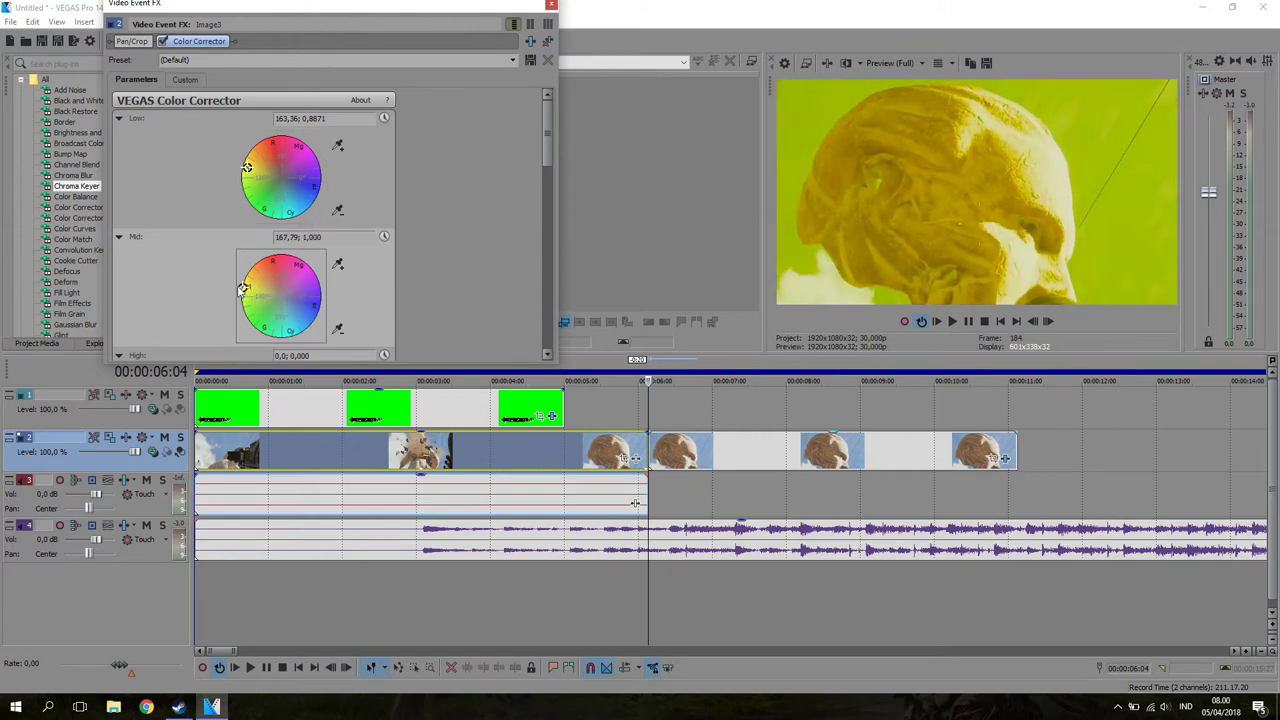
scroll(540, 160, down, 3)
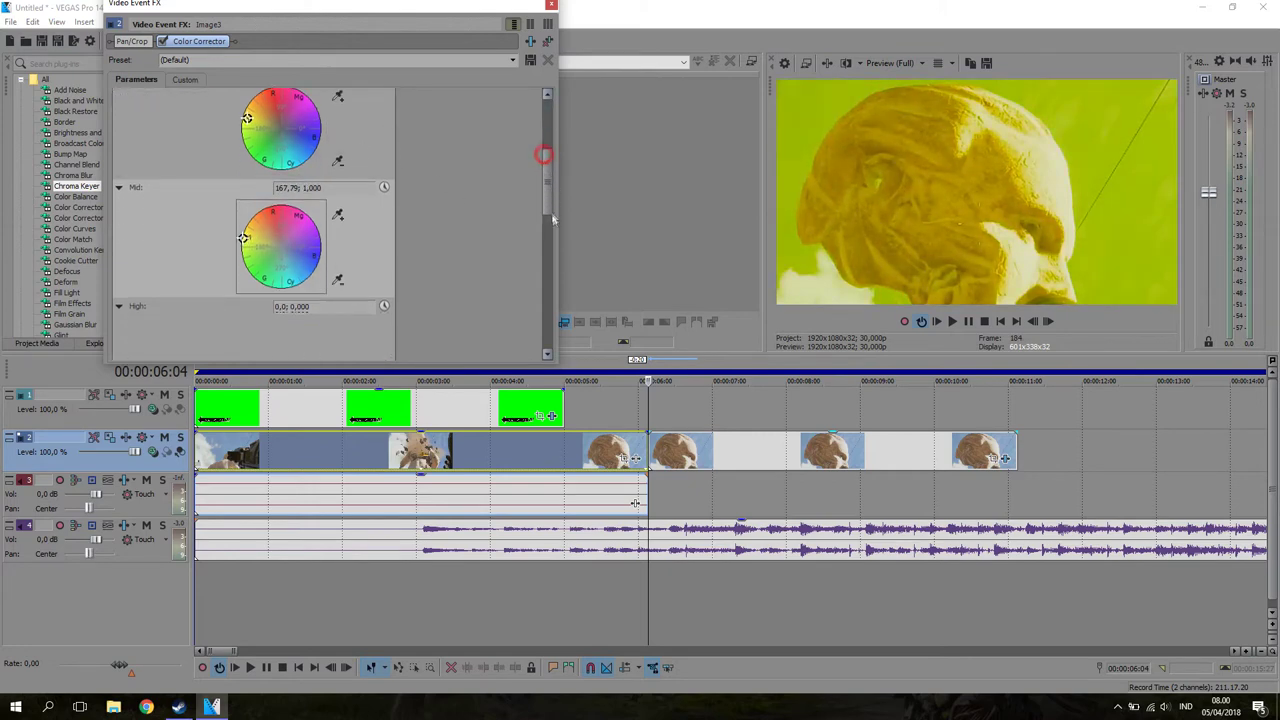
drag(282, 262, 253, 257)
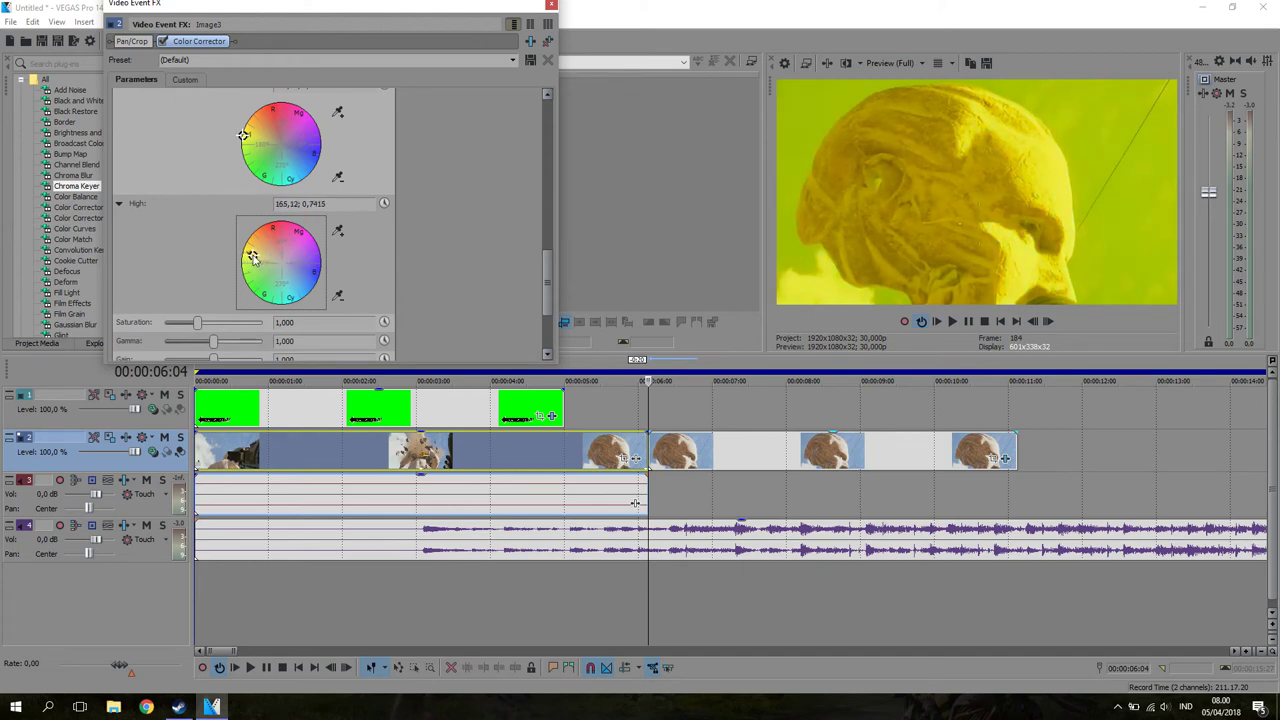
click(551, 6)
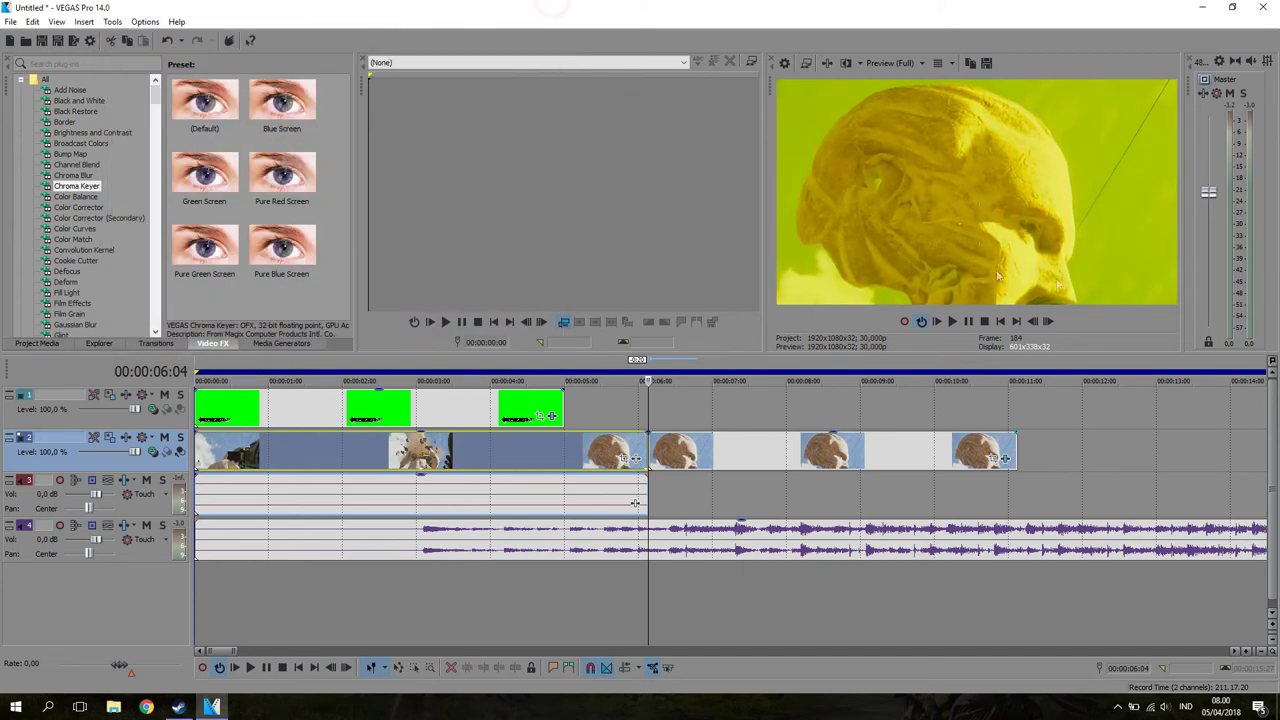
Move the green-screen arrow clip to 00:00:06:04, directly above the start of the freeze frame.
click(424, 405)
drag(551, 415, 1004, 415)
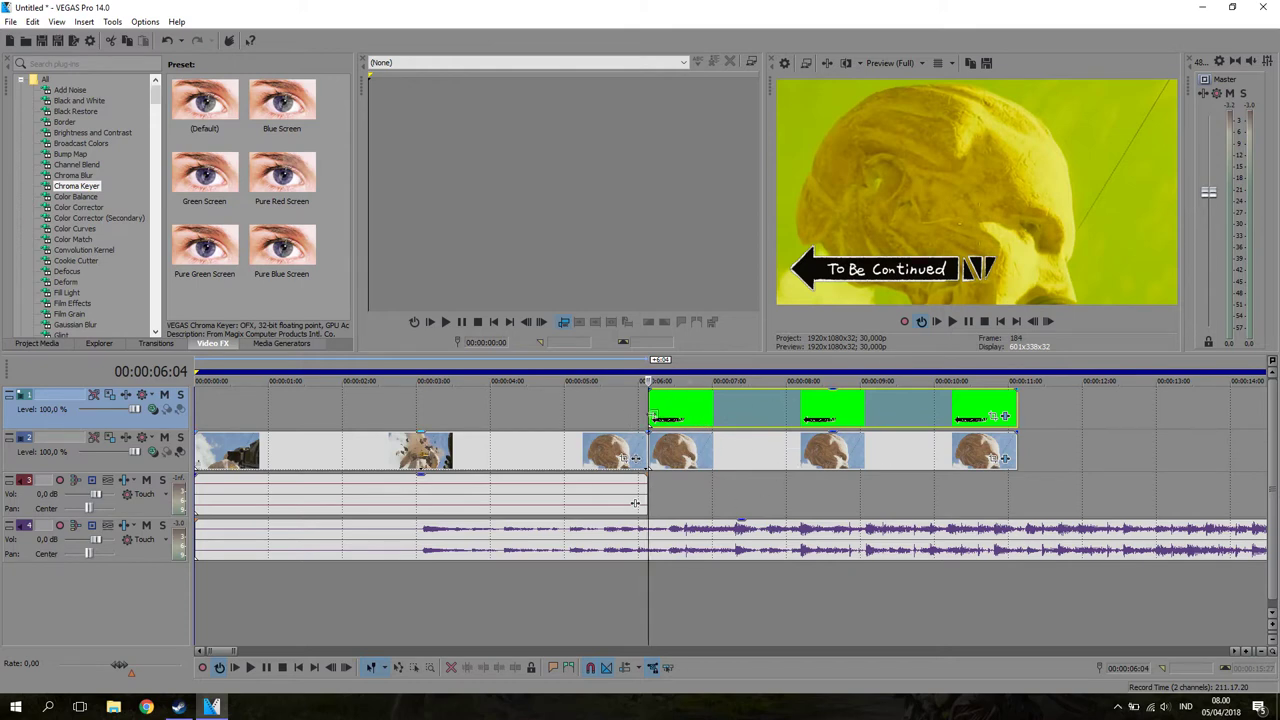
mouse_move(798, 410)
mouse_down()
mouse_move(1078, 412)
mouse_move(783, 420)
mouse_move(810, 414)
mouse_up()
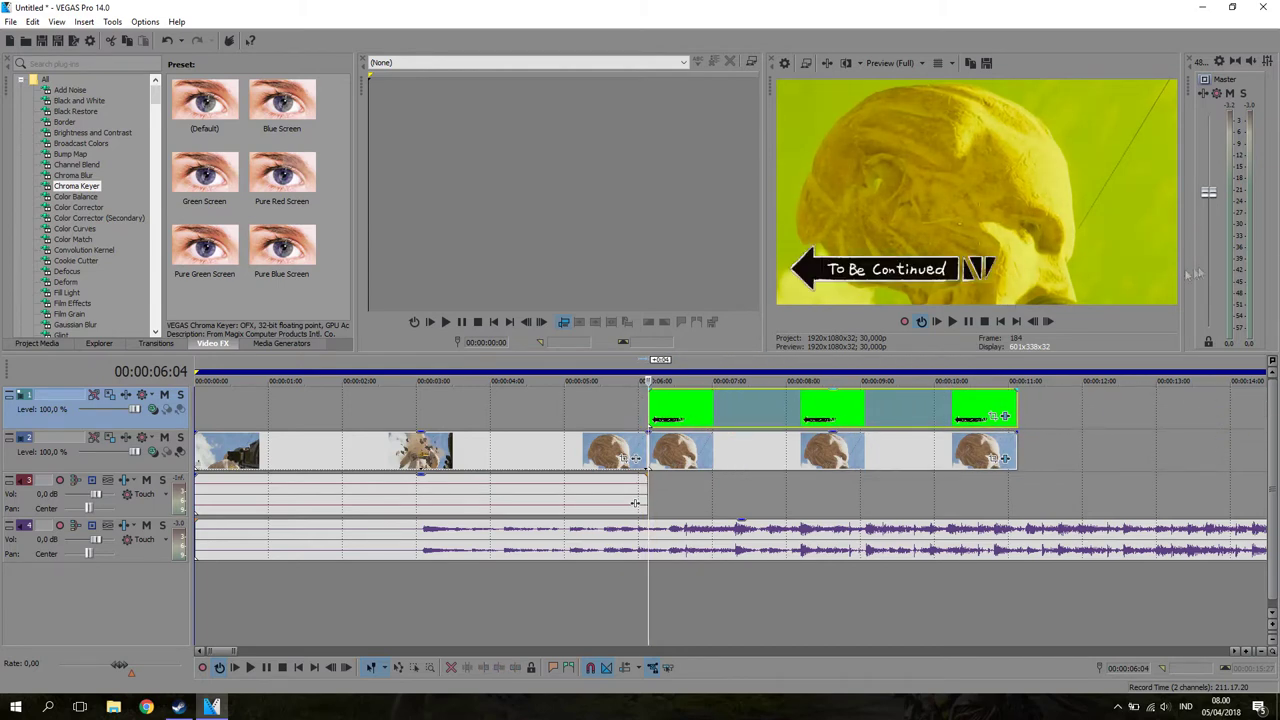
Open the arrow clip's Pan/Crop settings, move the clip's start to 00:00:04:23, and split it at 00:00:06:04.
click(990, 418)
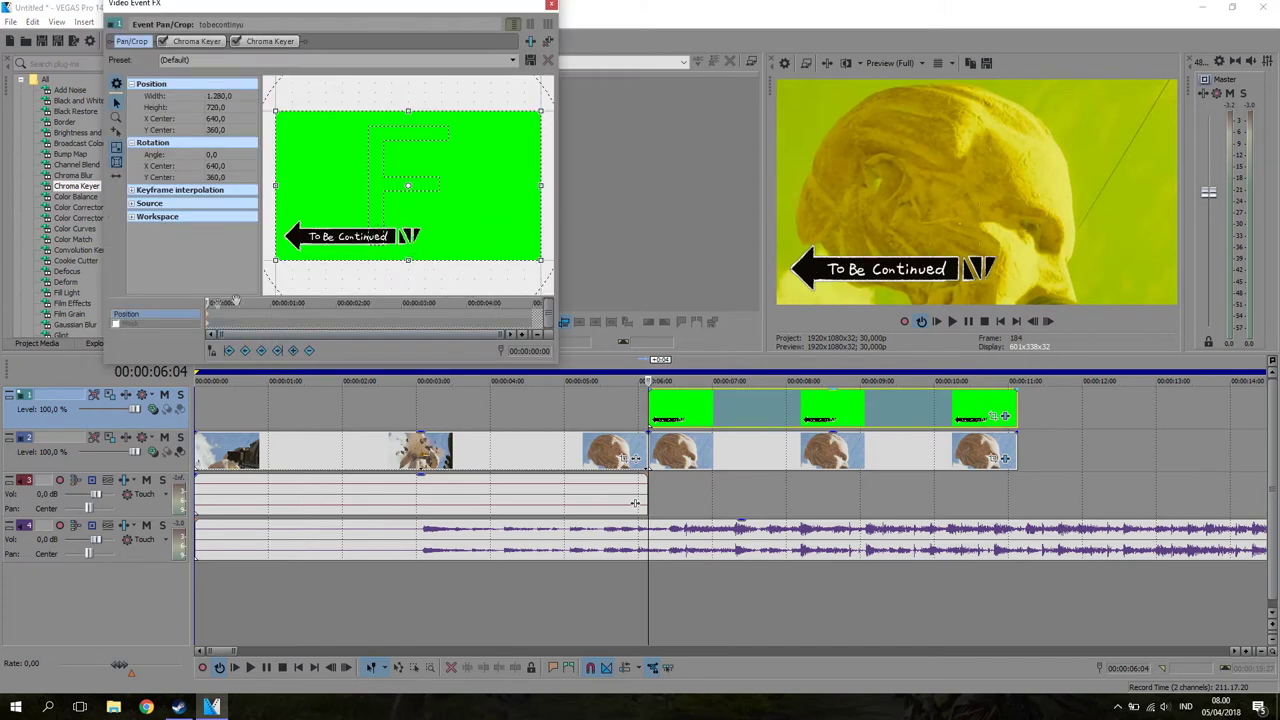
click(547, 445)
drag(723, 420, 648, 414)
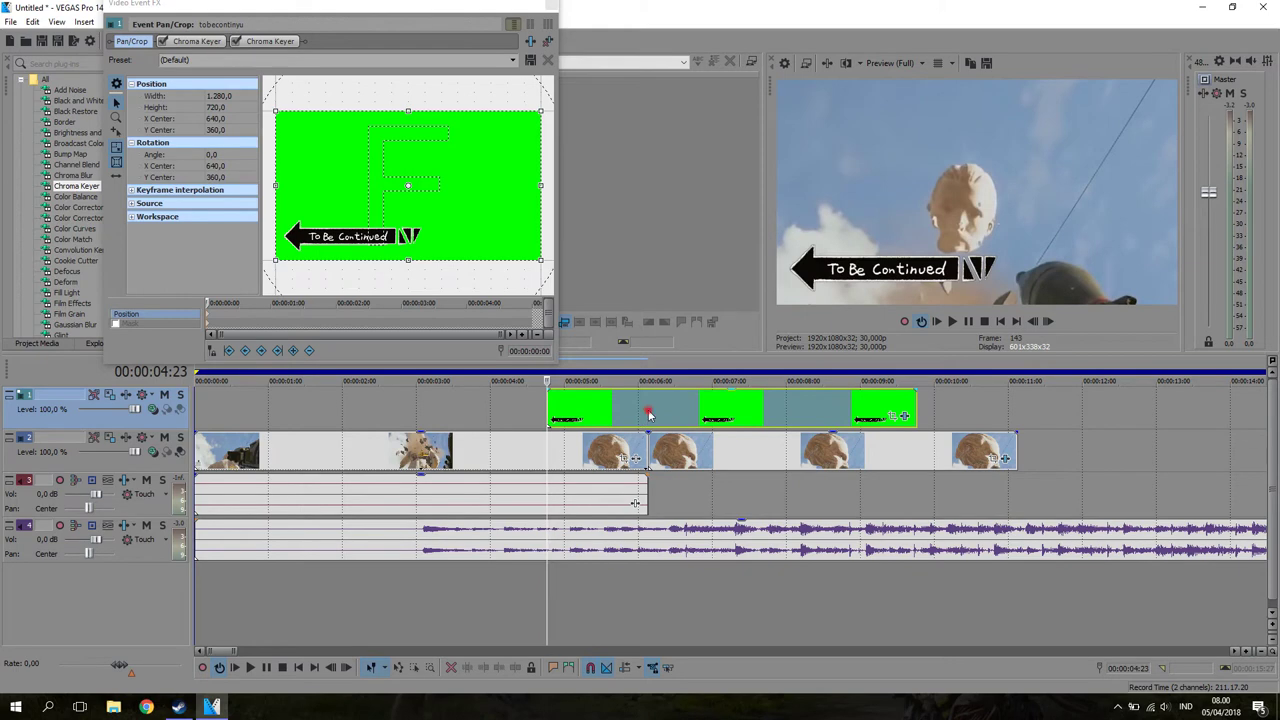
click(648, 414)
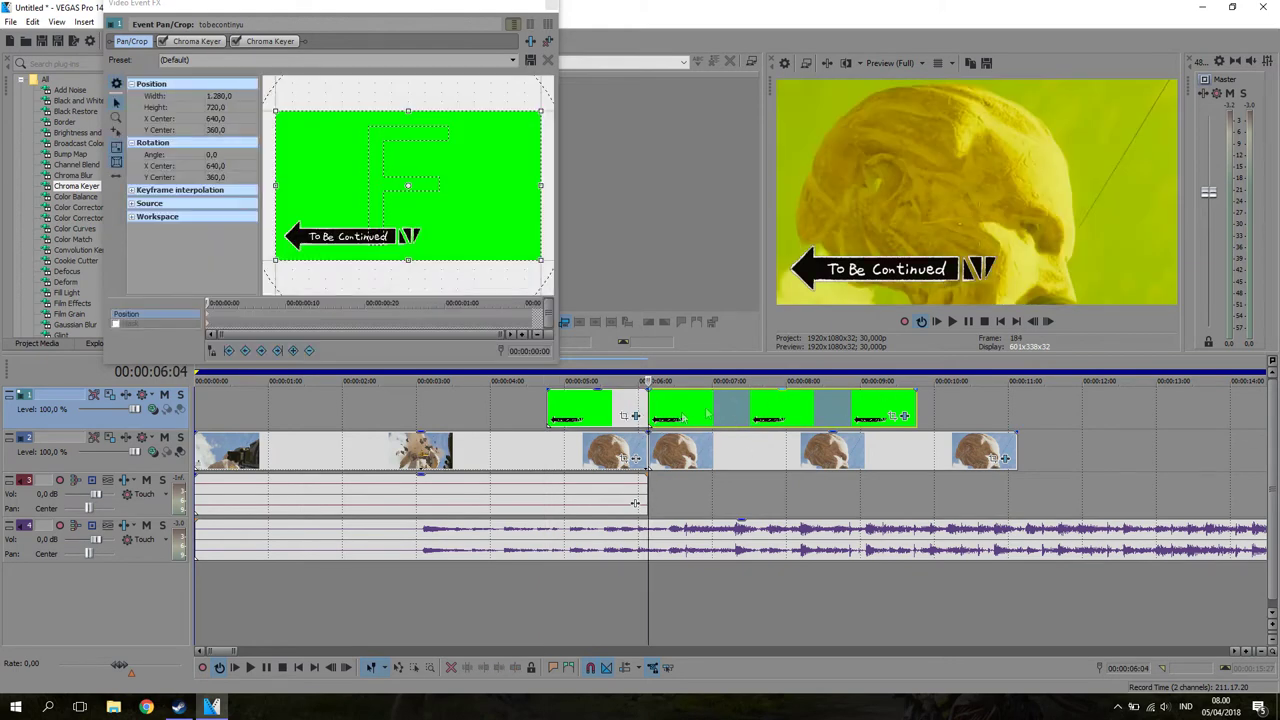
click(547, 412)
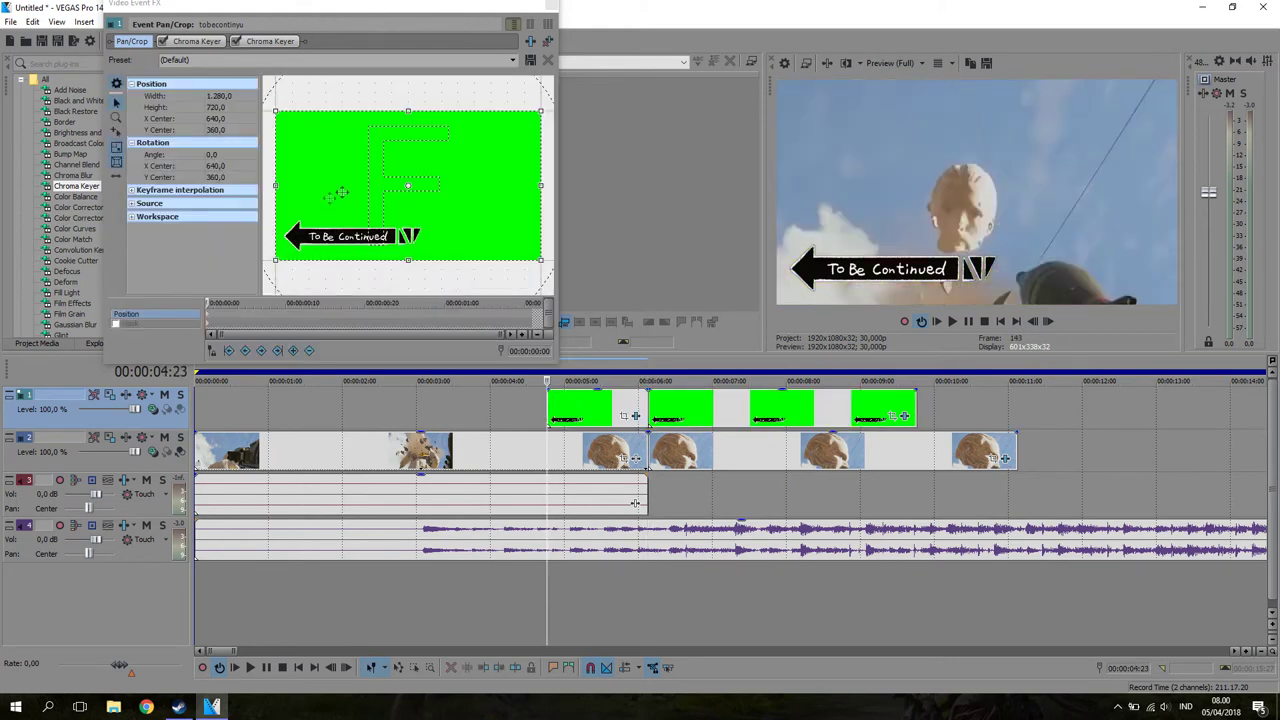
Keyframe the first arrow part's Pan/Crop to slide in from beyond the frame's right edge to its restored position, and preview it.
drag(335, 212, 15, 216)
right_click(416, 142)
click(476, 159)
click(551, 6)
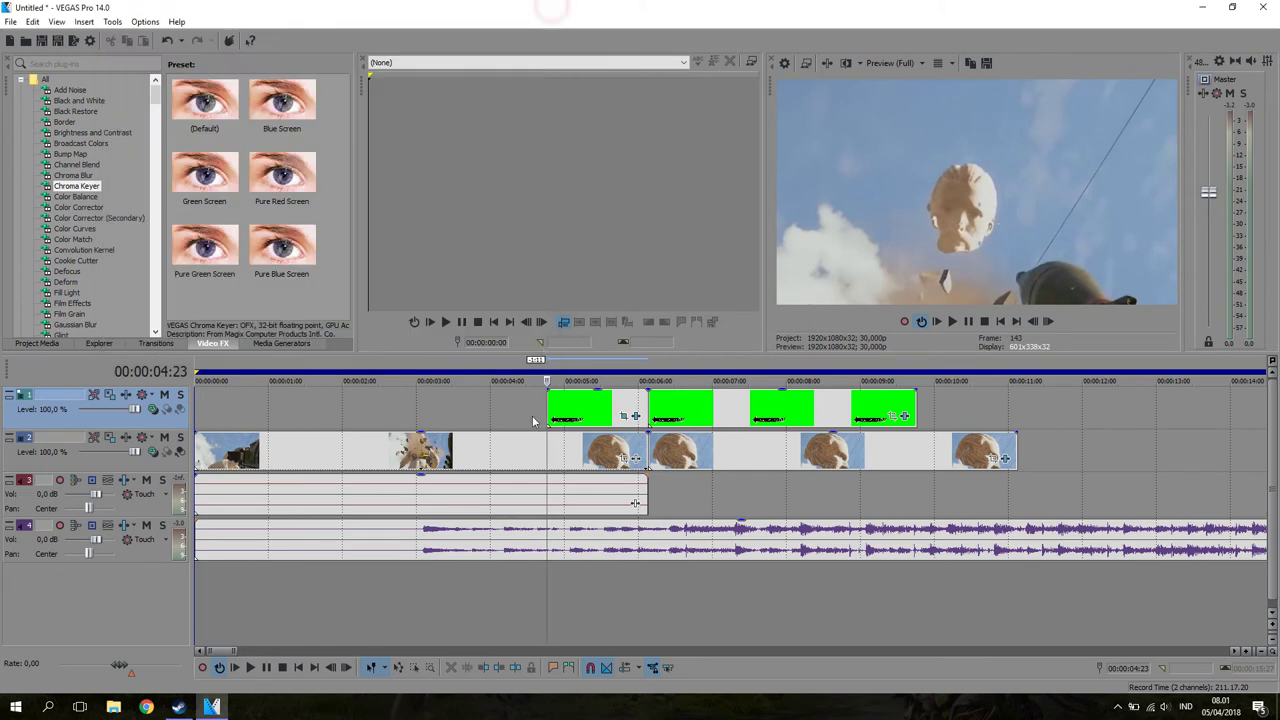
click(951, 321)
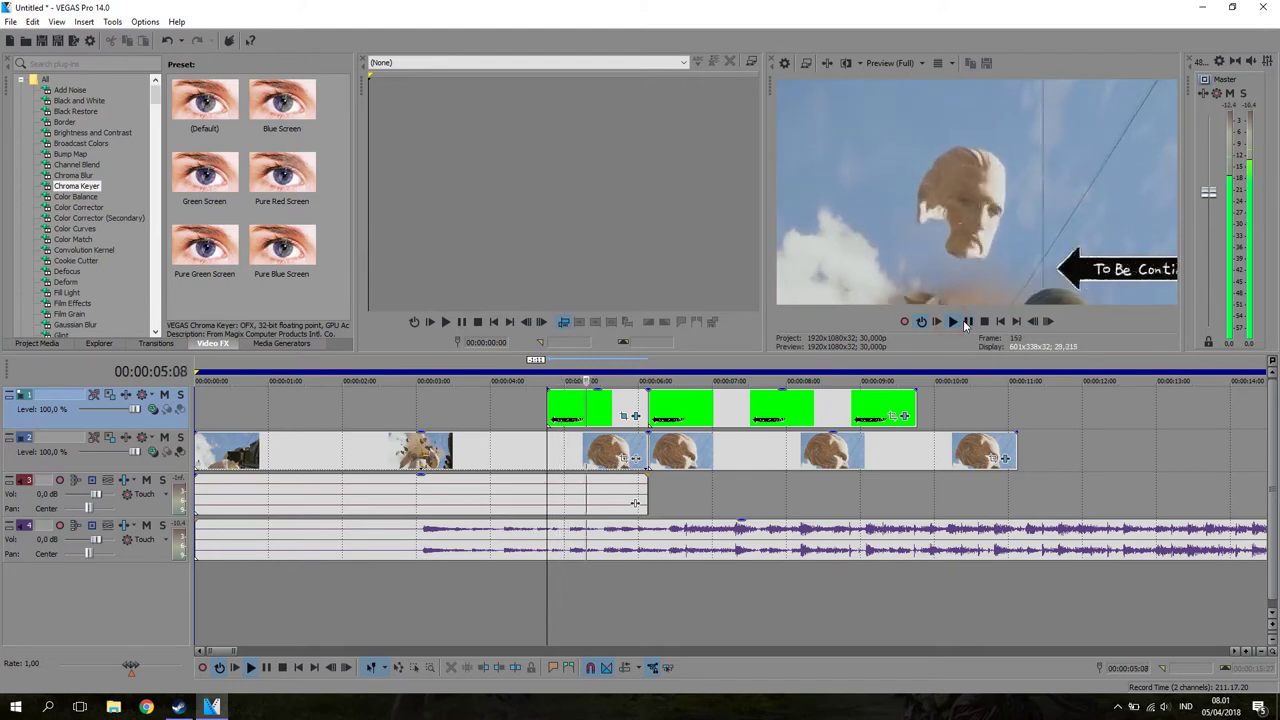
click(967, 321)
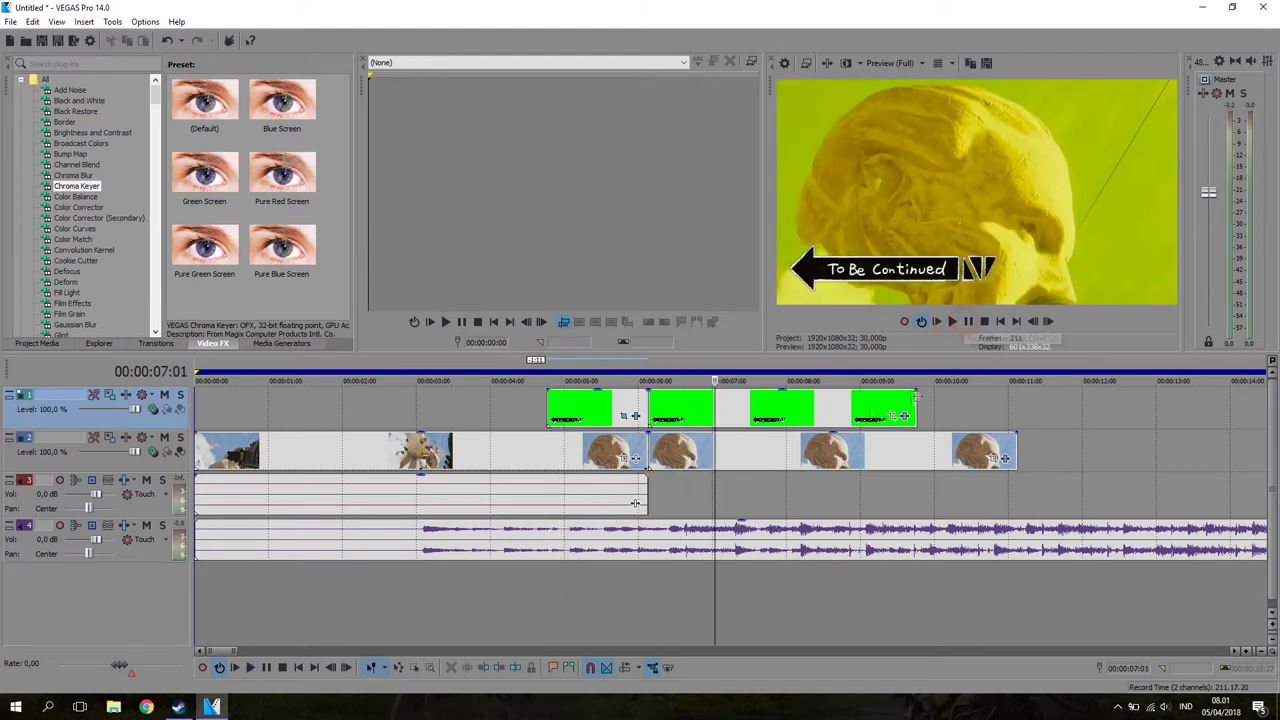
Shrink the Pan/Crop area at the first arrow part's last keyframe to 1.245,6 by 700,7 and replay the slide-in.
click(623, 416)
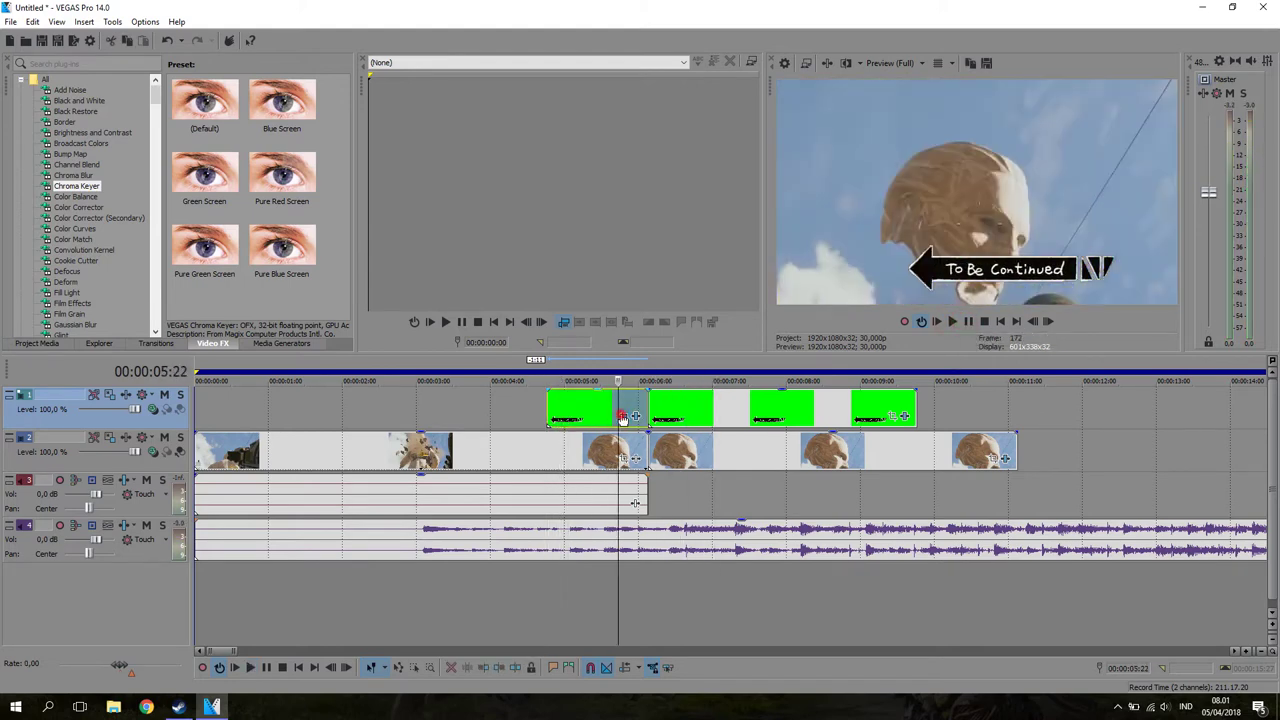
click(635, 416)
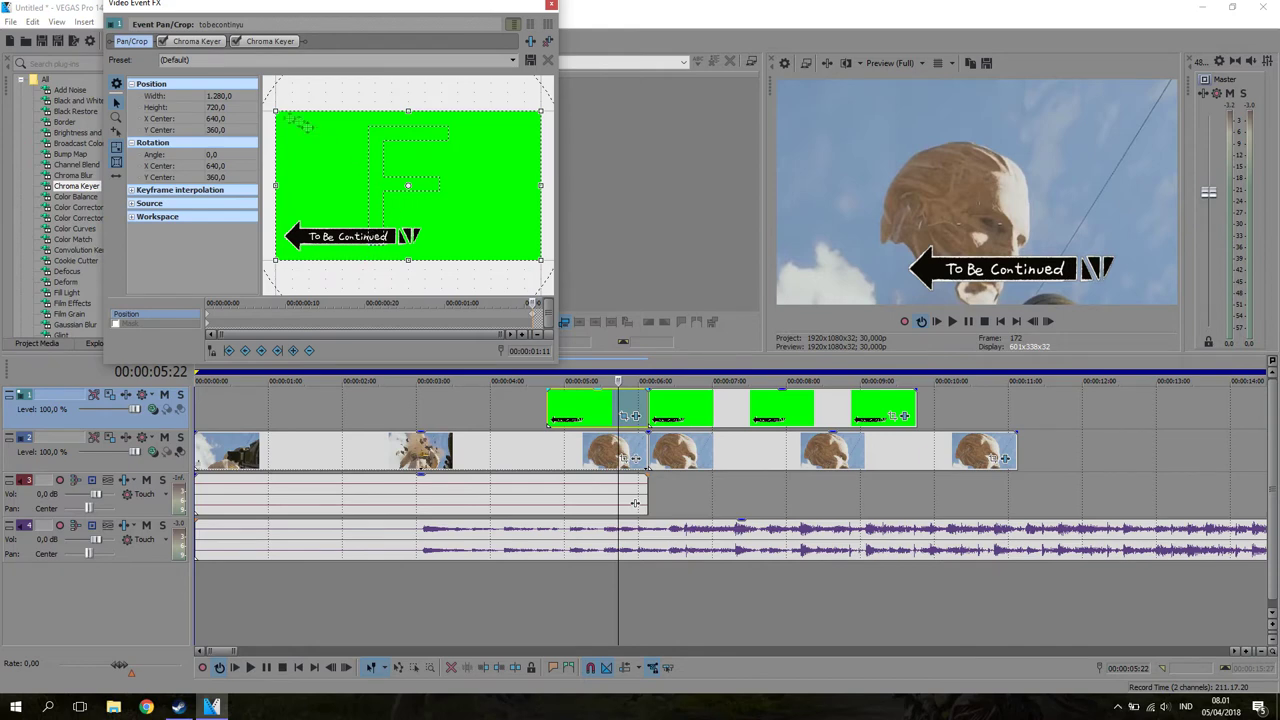
drag(276, 114, 280, 113)
click(550, 6)
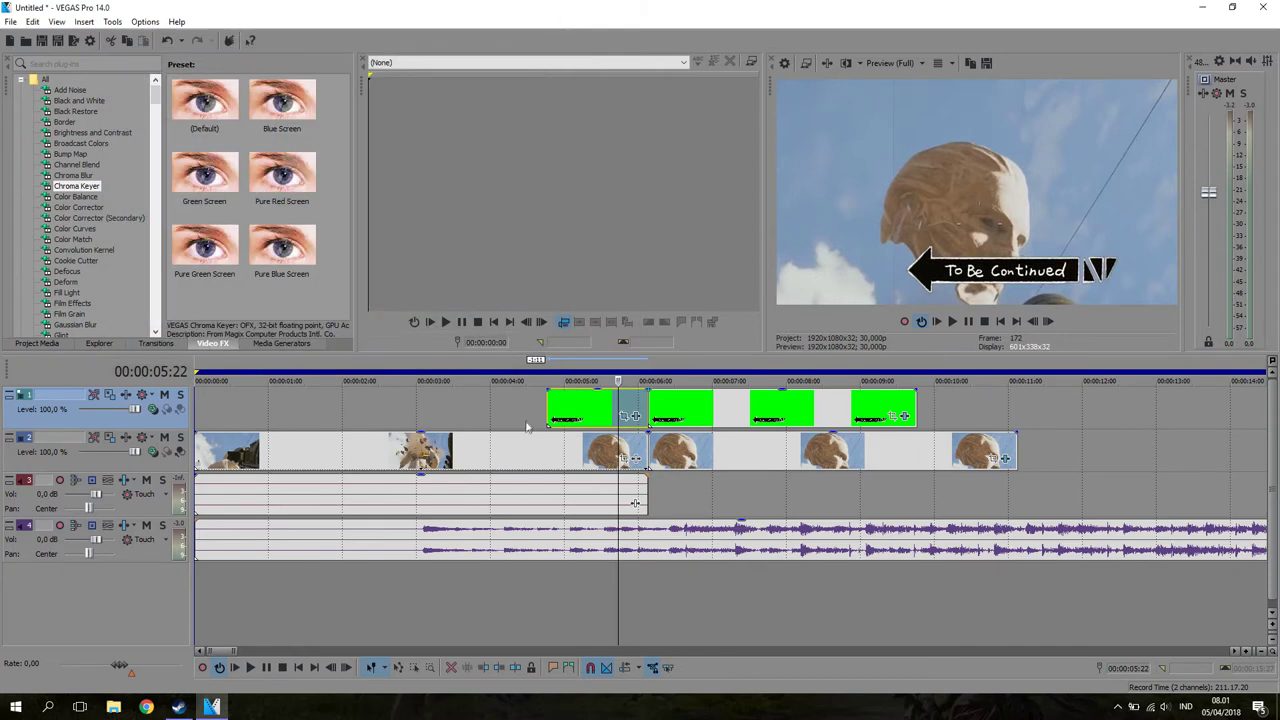
click(542, 380)
click(967, 321)
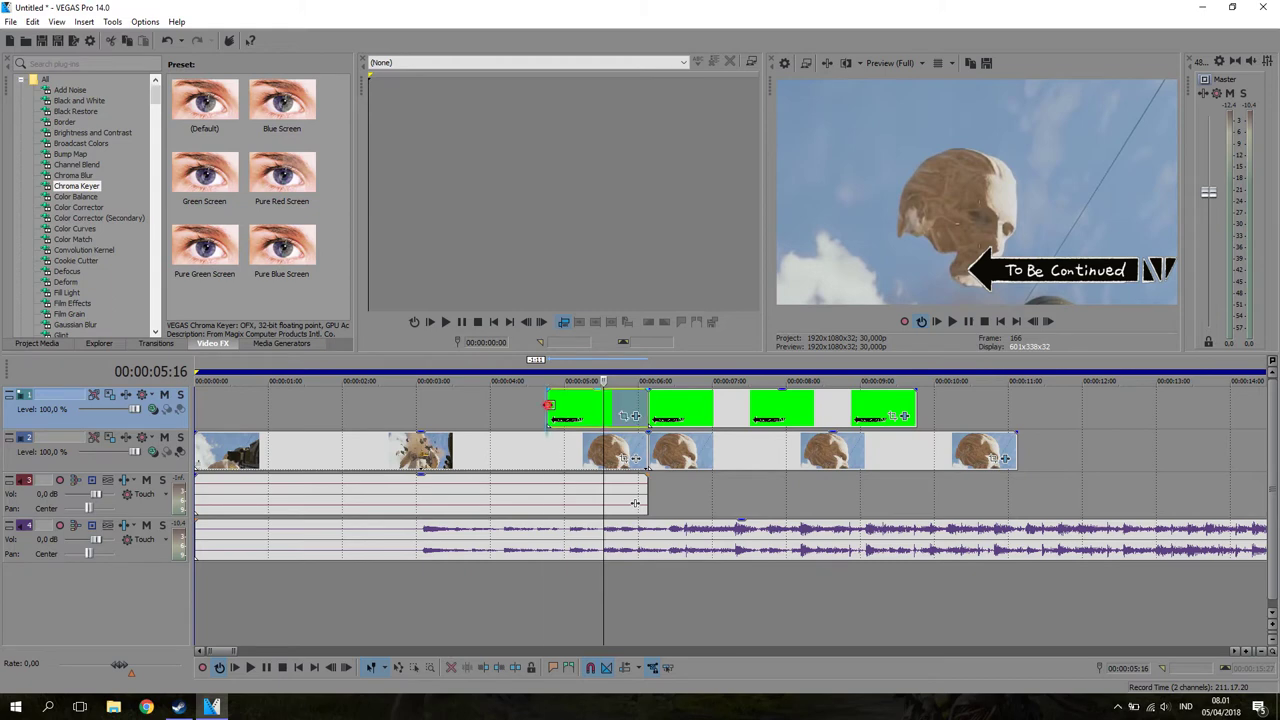
Set the first arrow part's first Chroma Keyer colour to the clip's green (120; 1,0; 1,0) with the eyedropper.
click(547, 405)
click(635, 415)
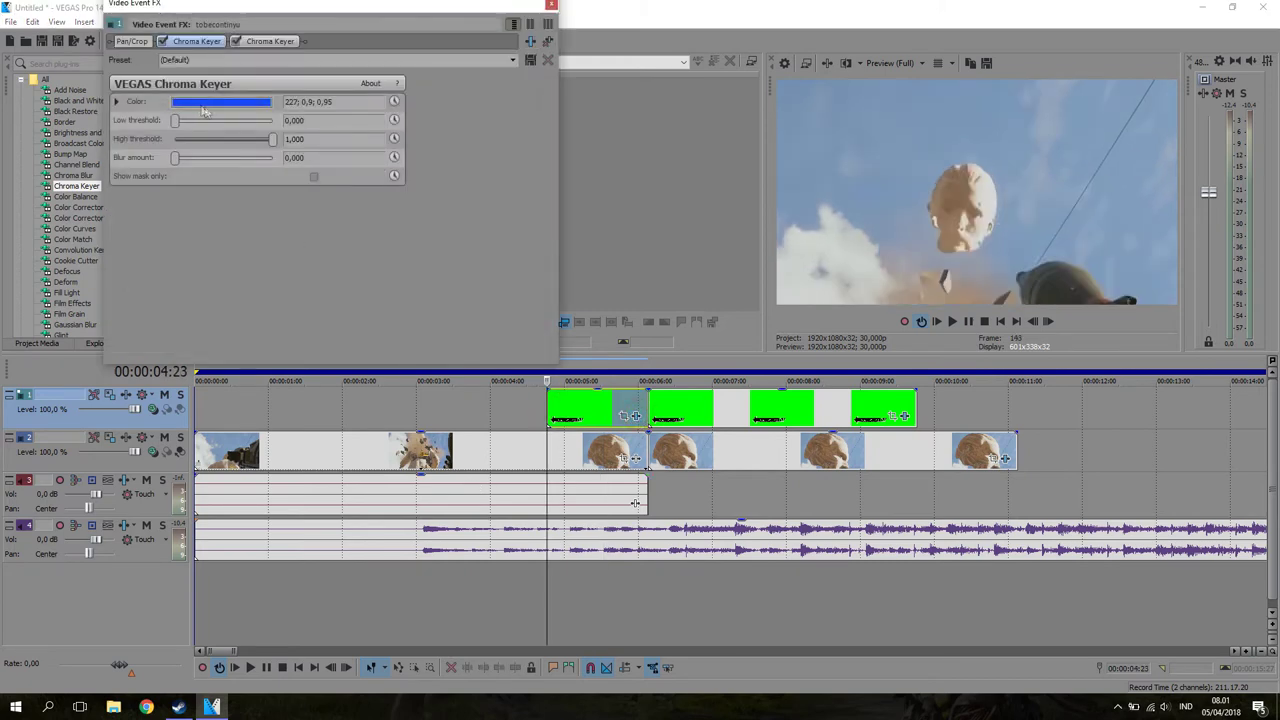
click(204, 104)
click(593, 404)
click(214, 103)
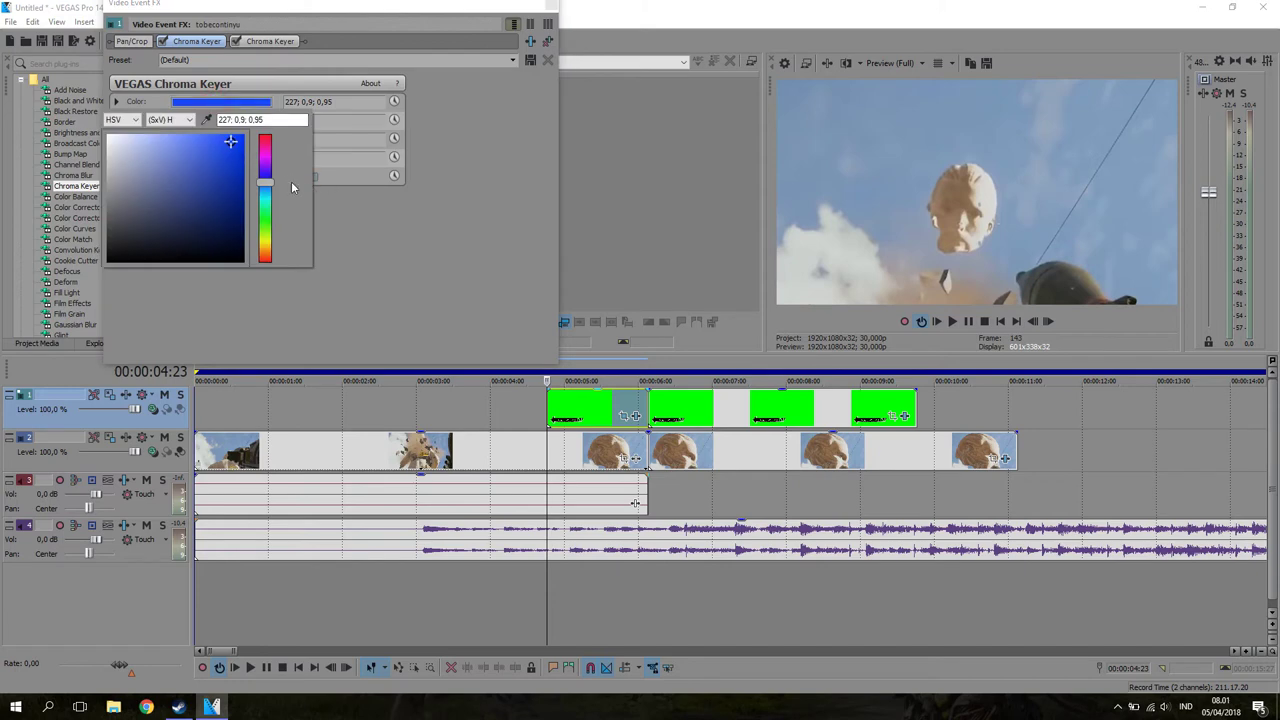
click(206, 119)
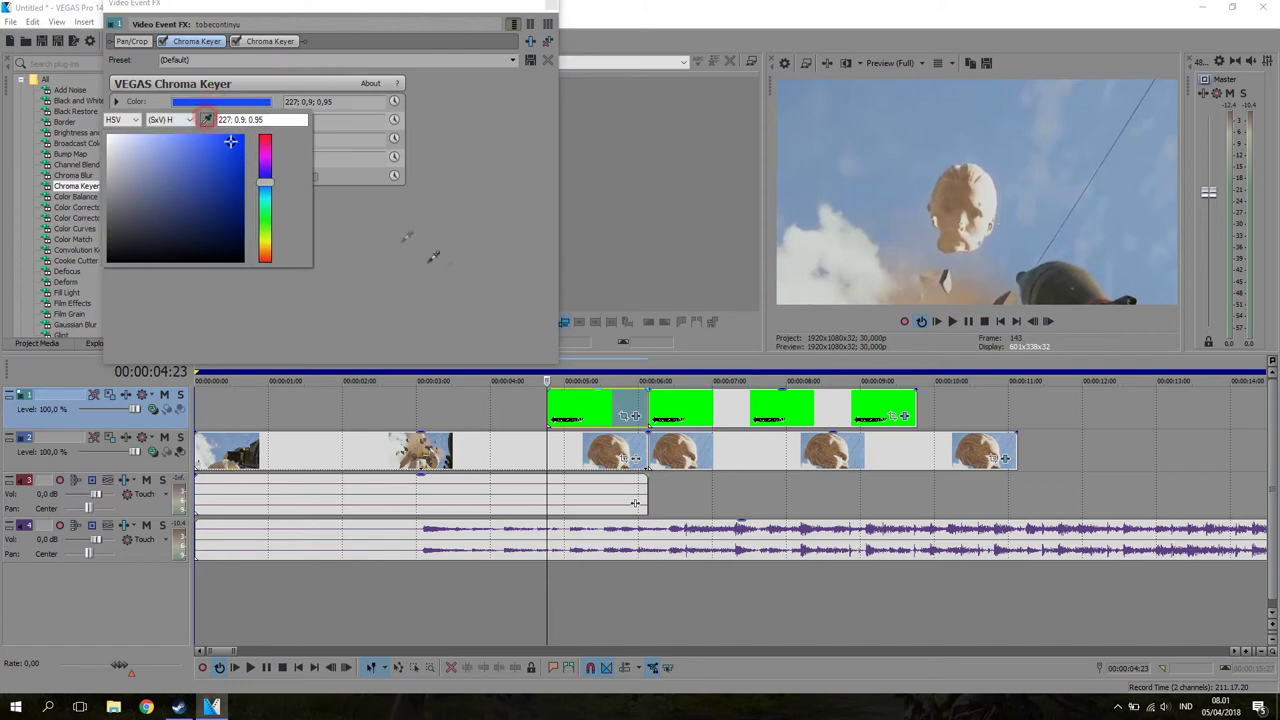
click(588, 406)
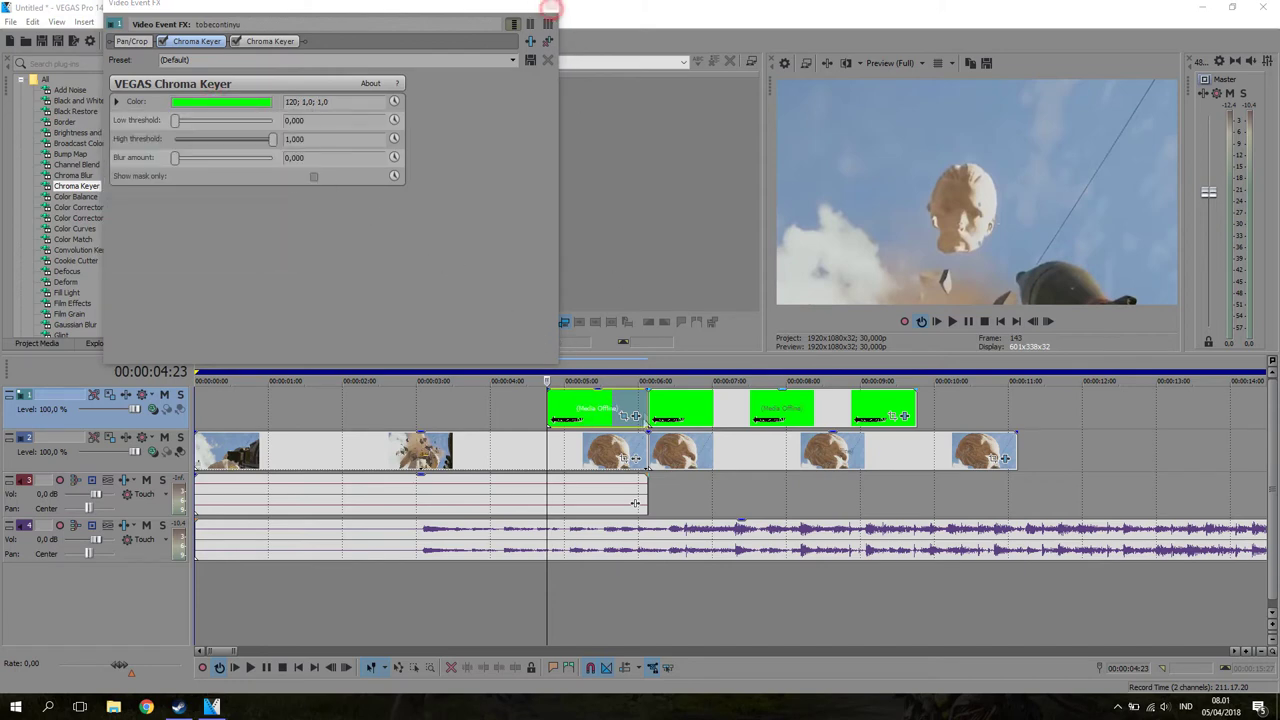
click(554, 16)
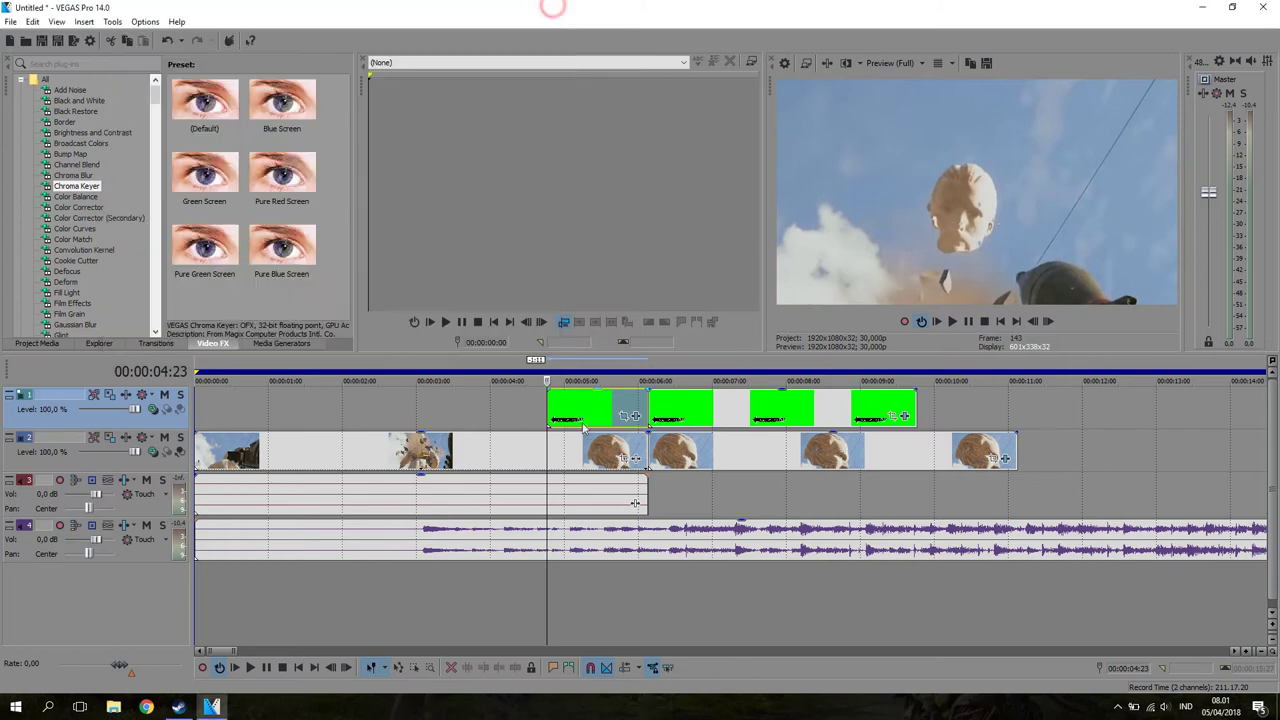
Play the arrow's slide-in through the freeze frame and check the first arrow part's Pan/Crop keyframes.
click(952, 321)
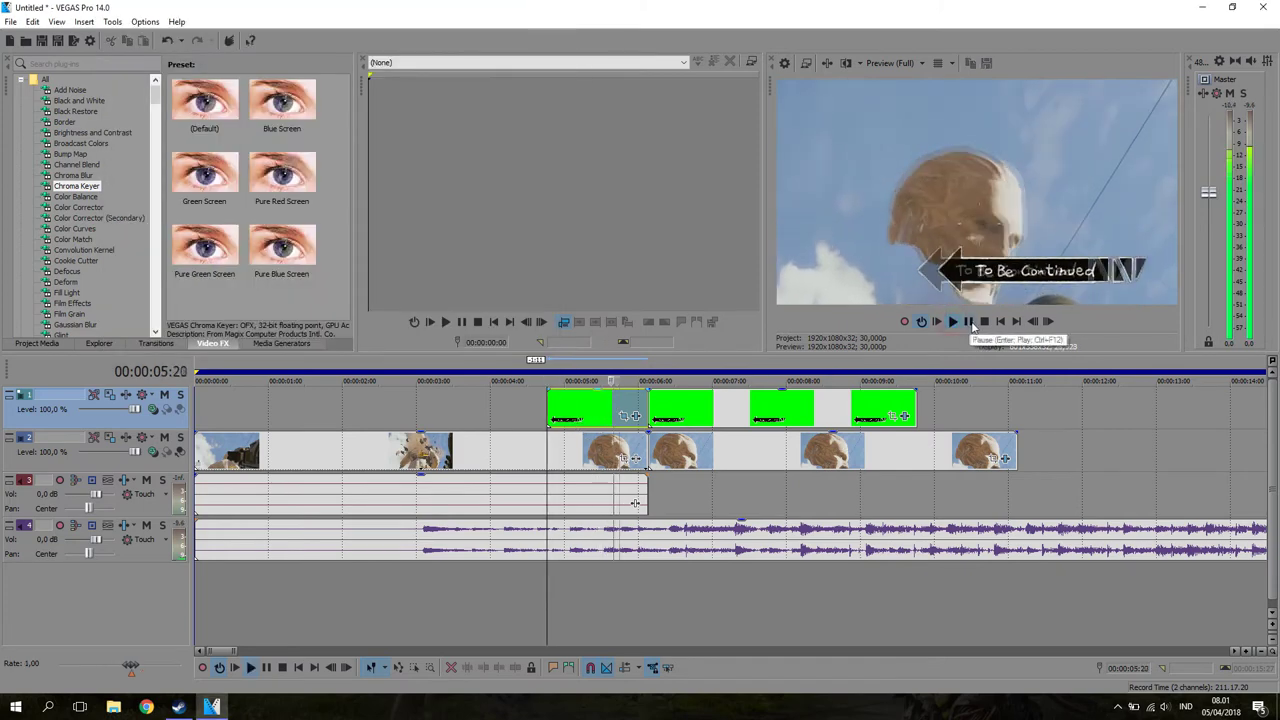
click(967, 322)
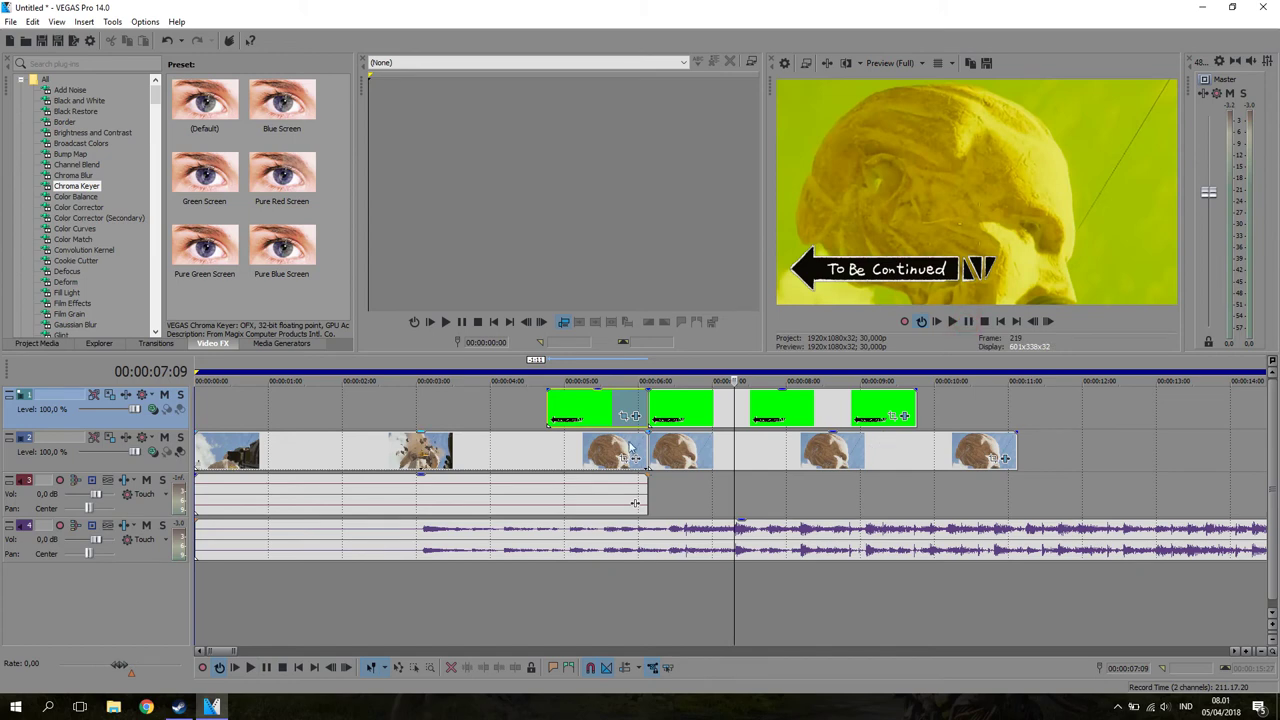
click(548, 405)
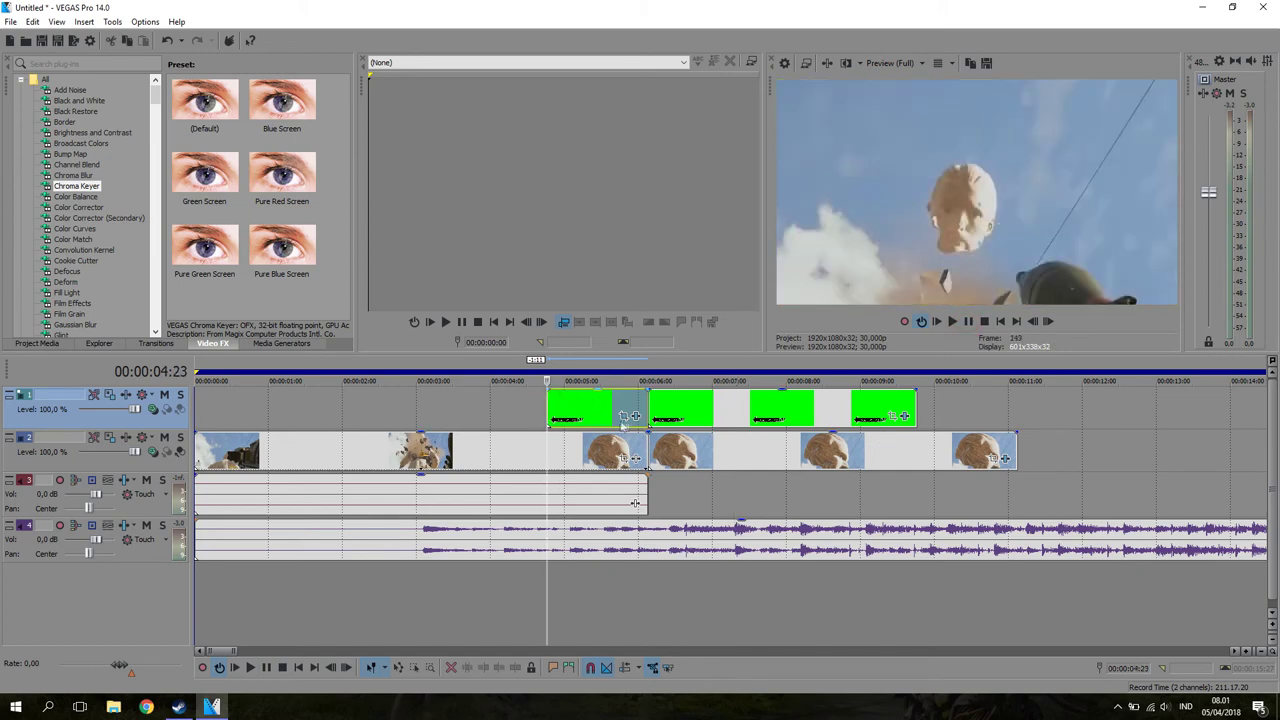
click(625, 416)
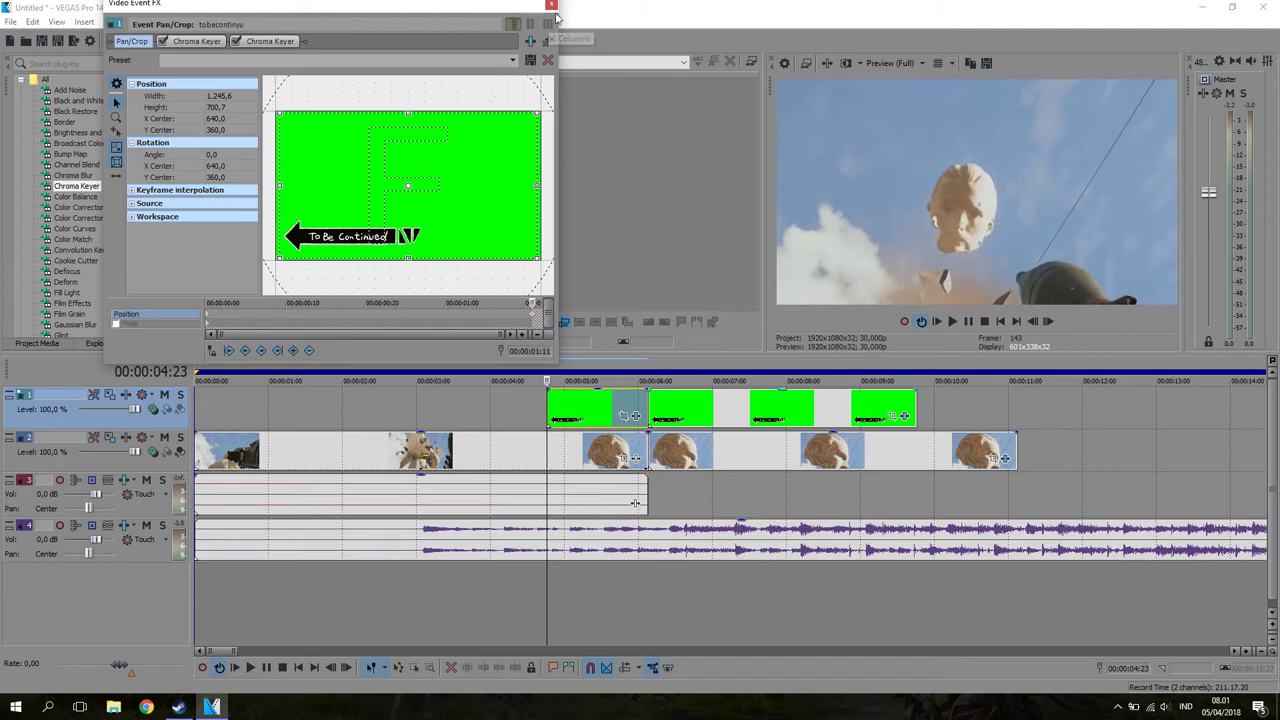
click(551, 5)
scroll(588, 500, down, 5)
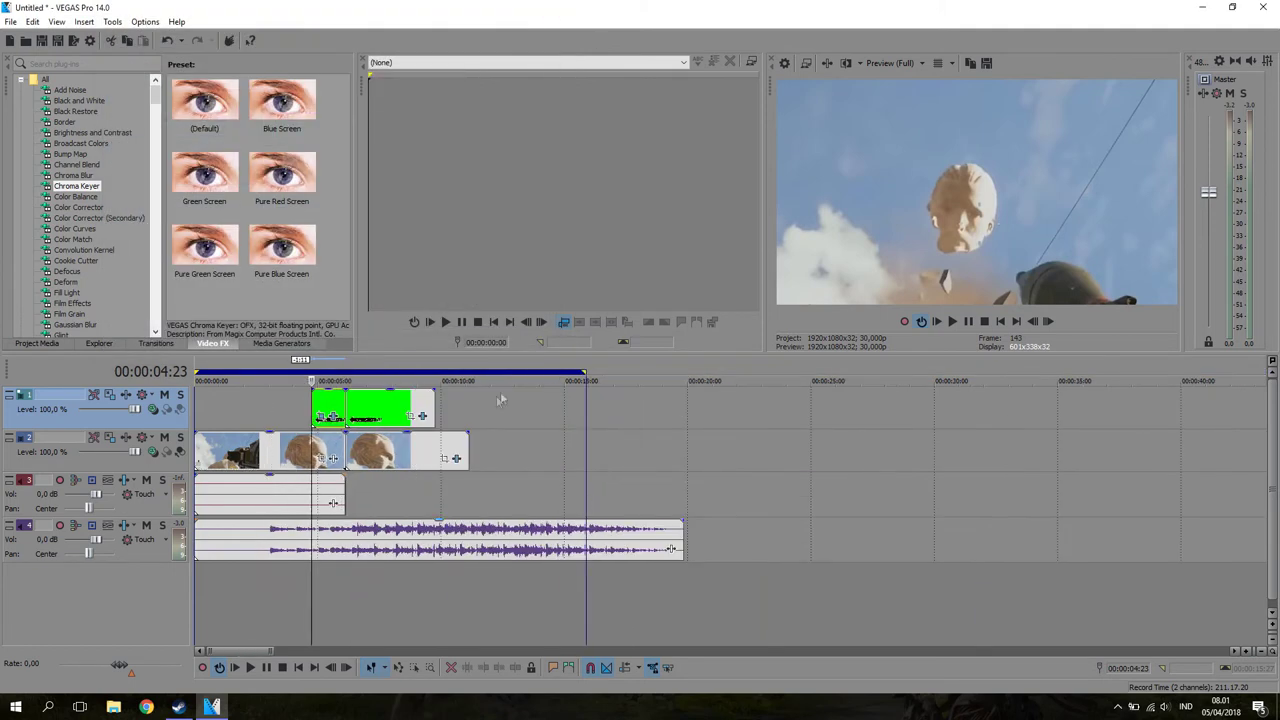
click(433, 447)
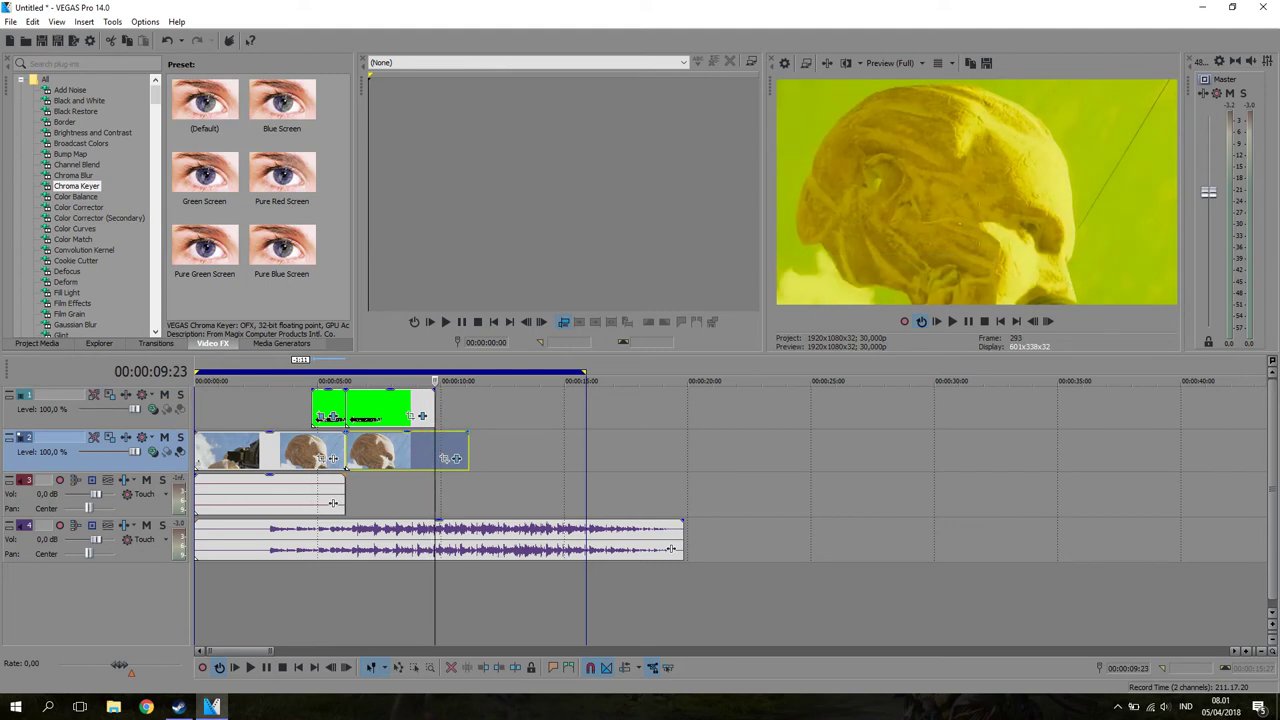
scroll(373, 455, up, 2)
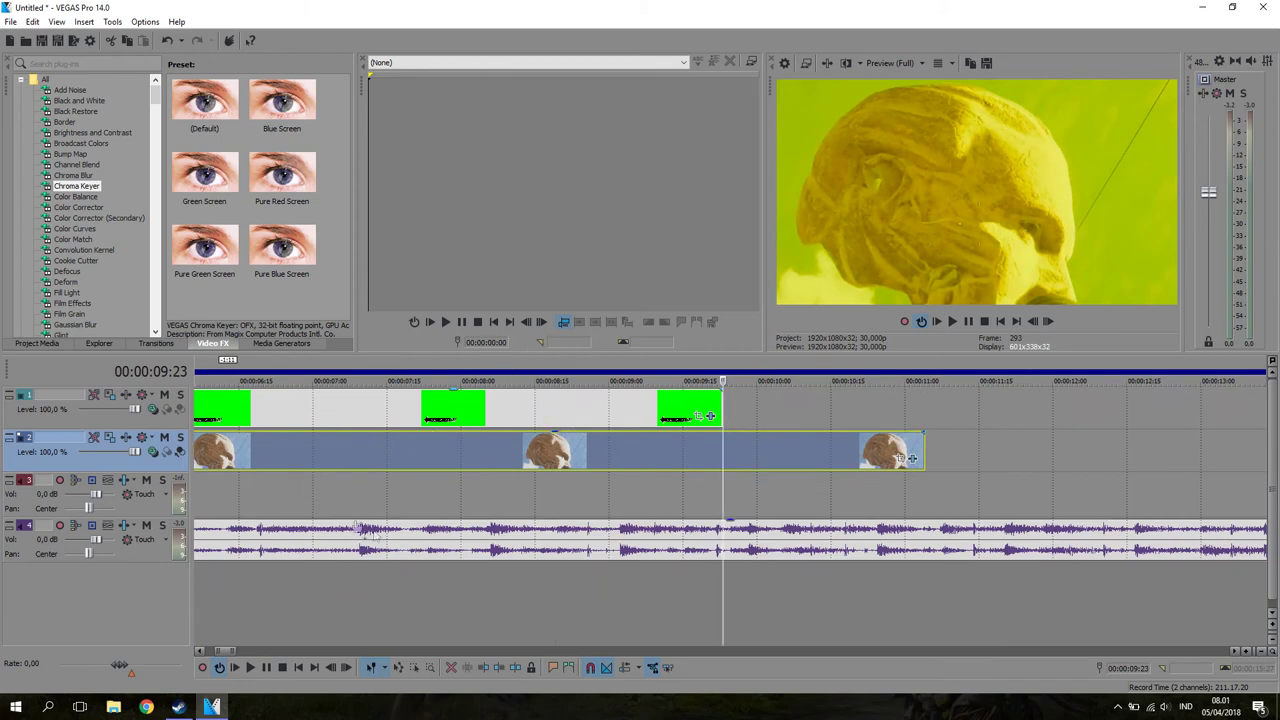
scroll(492, 516, down, 3)
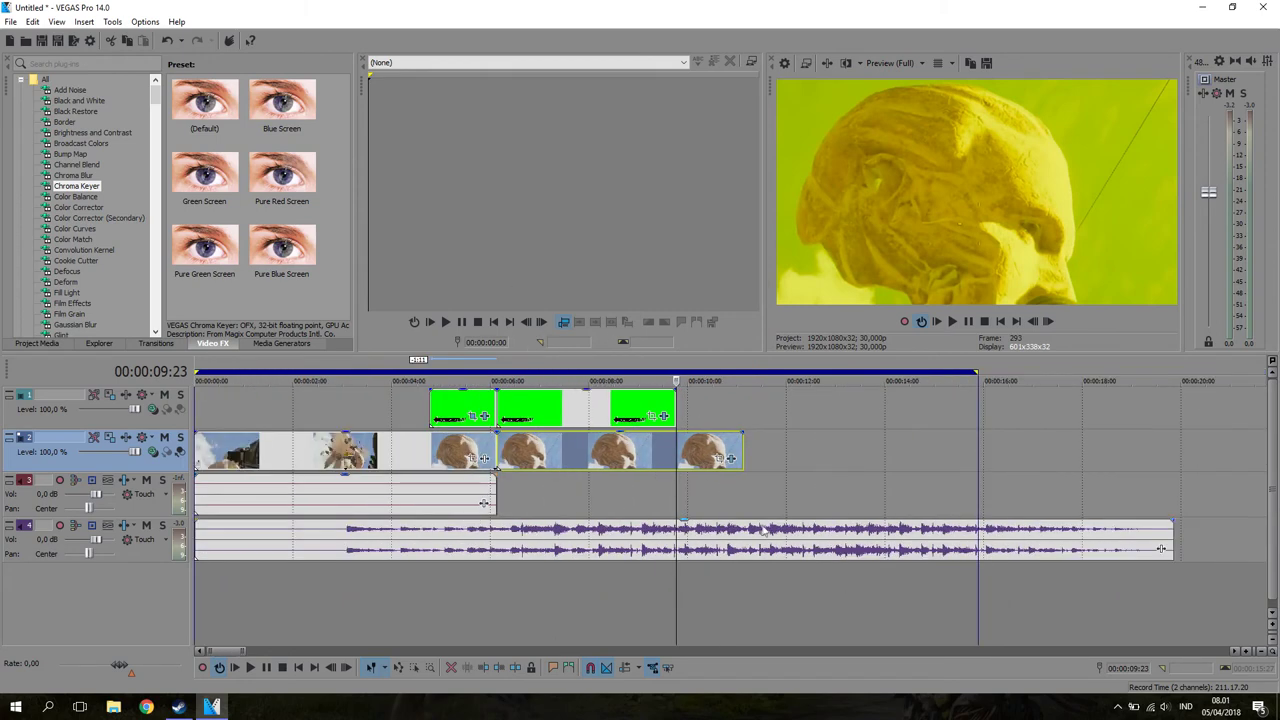
Try to shift the song so that it starts at 00:00:03:00 on the timeline.
click(344, 460)
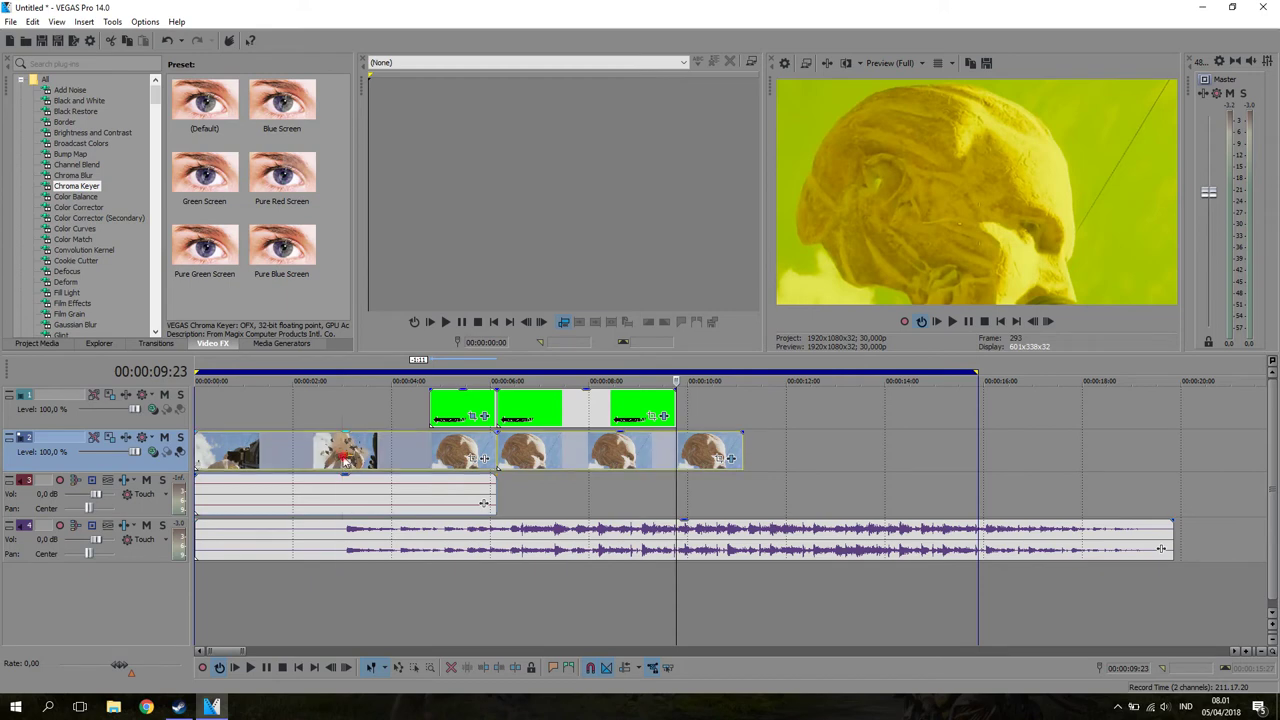
click(344, 460)
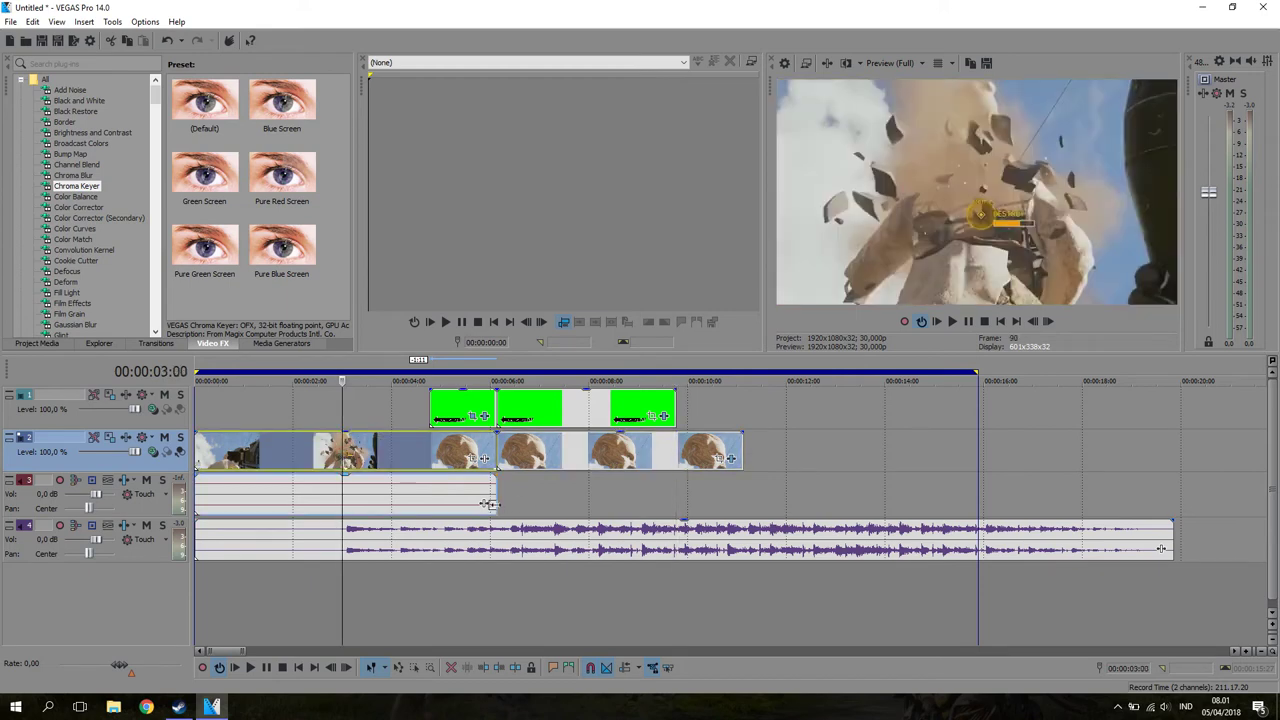
scroll(488, 504, down, 4)
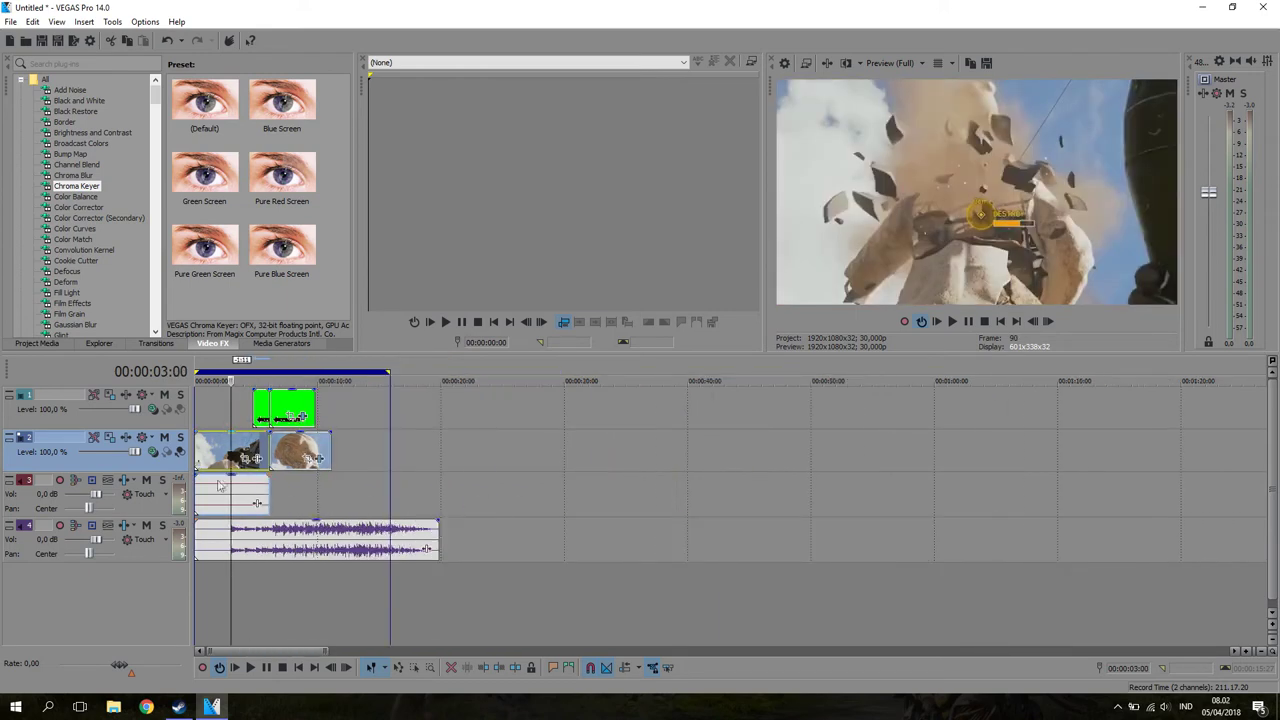
scroll(460, 495, up, 5)
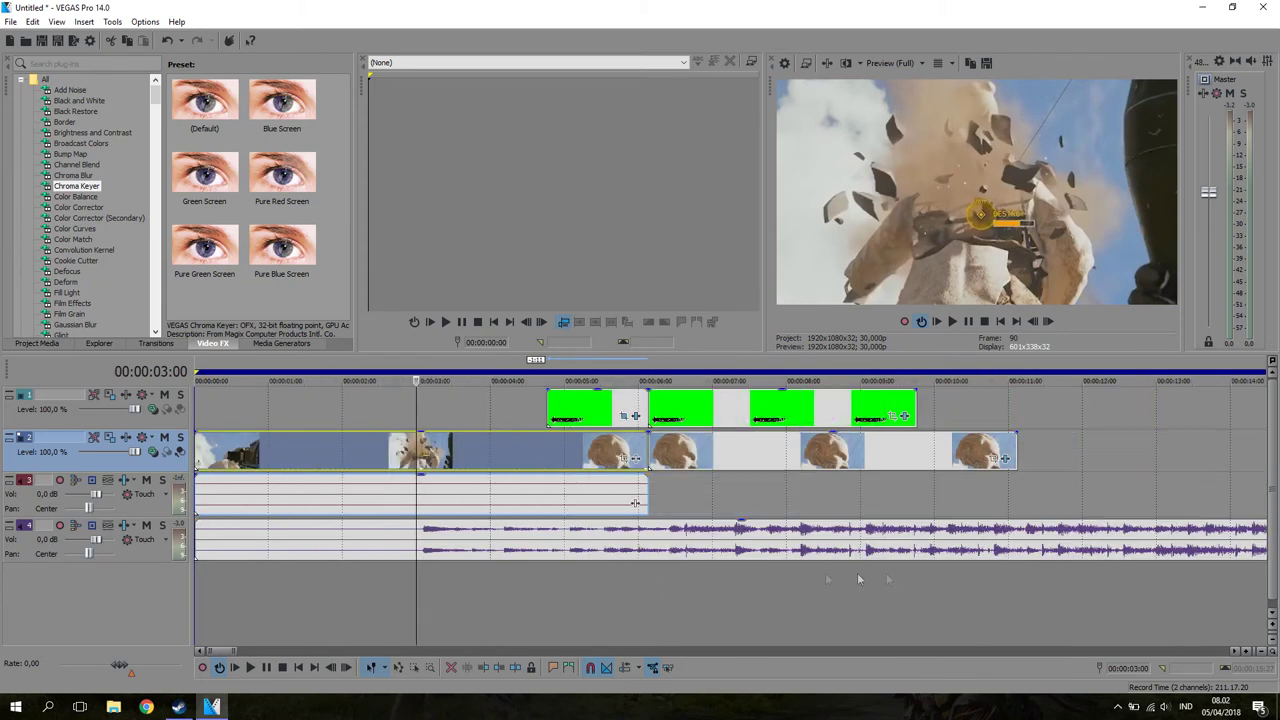
click(490, 552)
drag(665, 557, 693, 555)
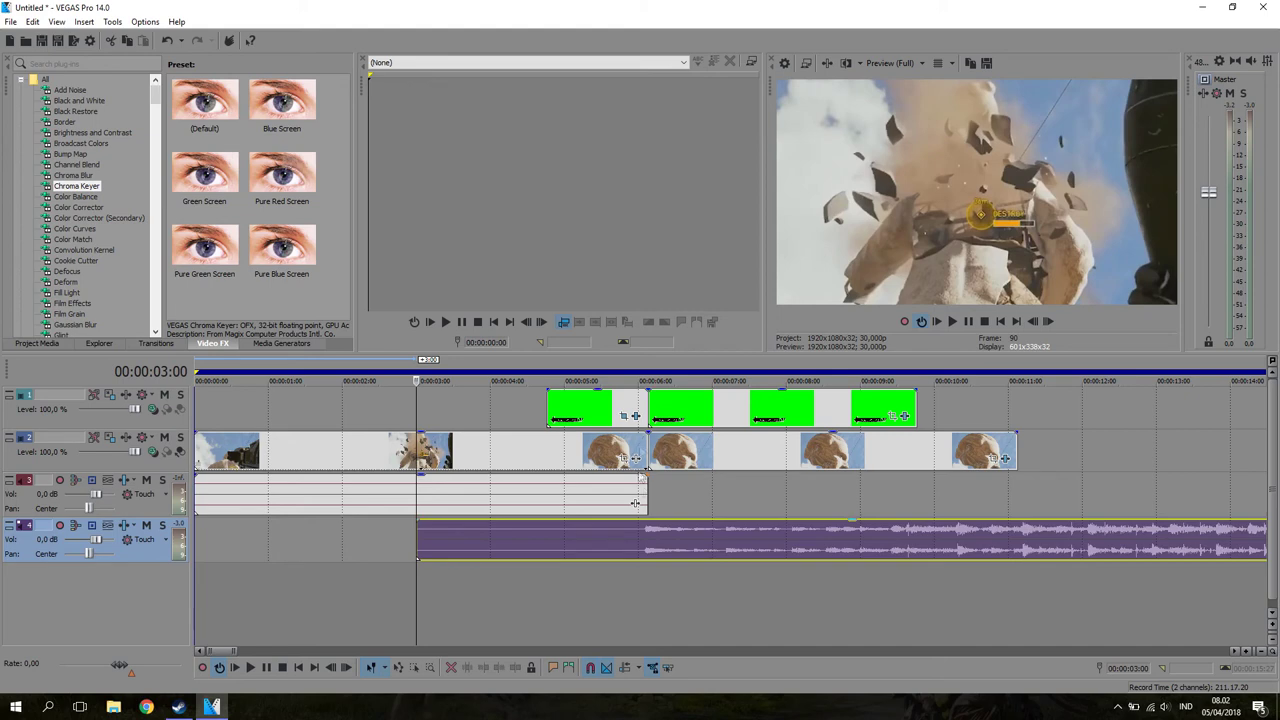
Play the shifted song over the freeze frame to locate its beat at 00:00:09:18, and return the song to the timeline's start.
click(824, 541)
click(953, 321)
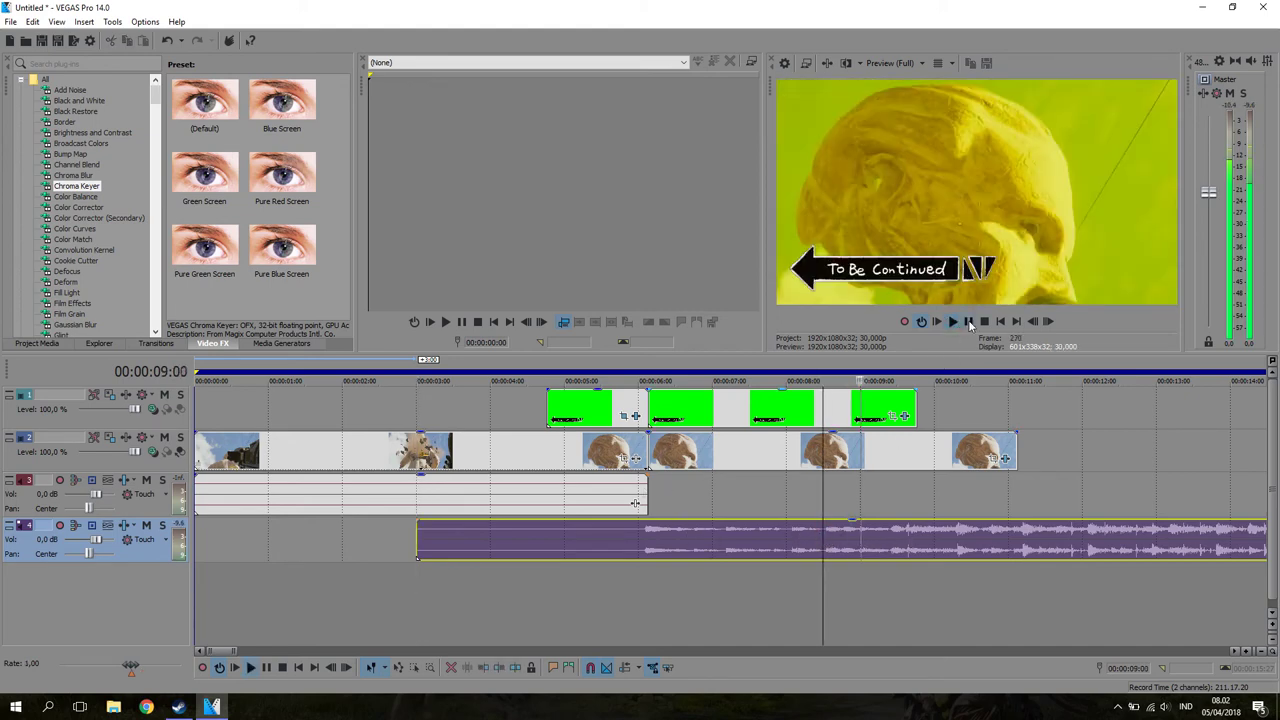
click(968, 321)
click(890, 533)
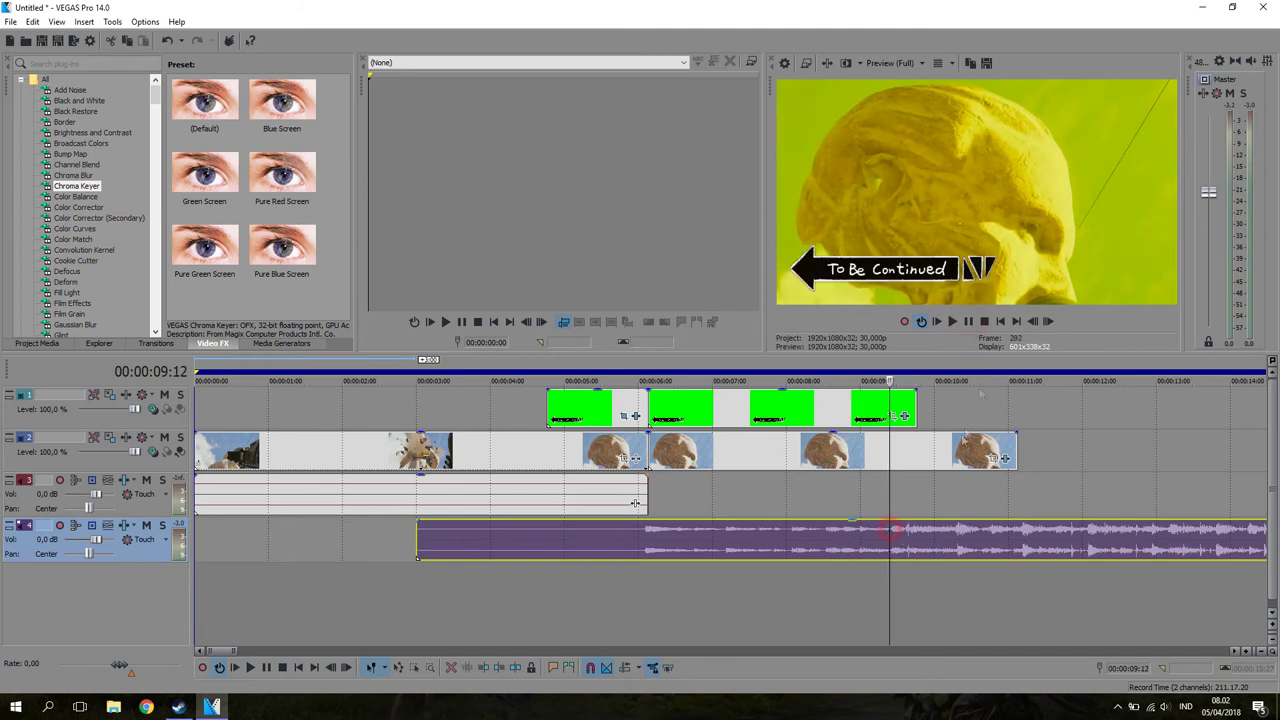
click(953, 321)
click(968, 321)
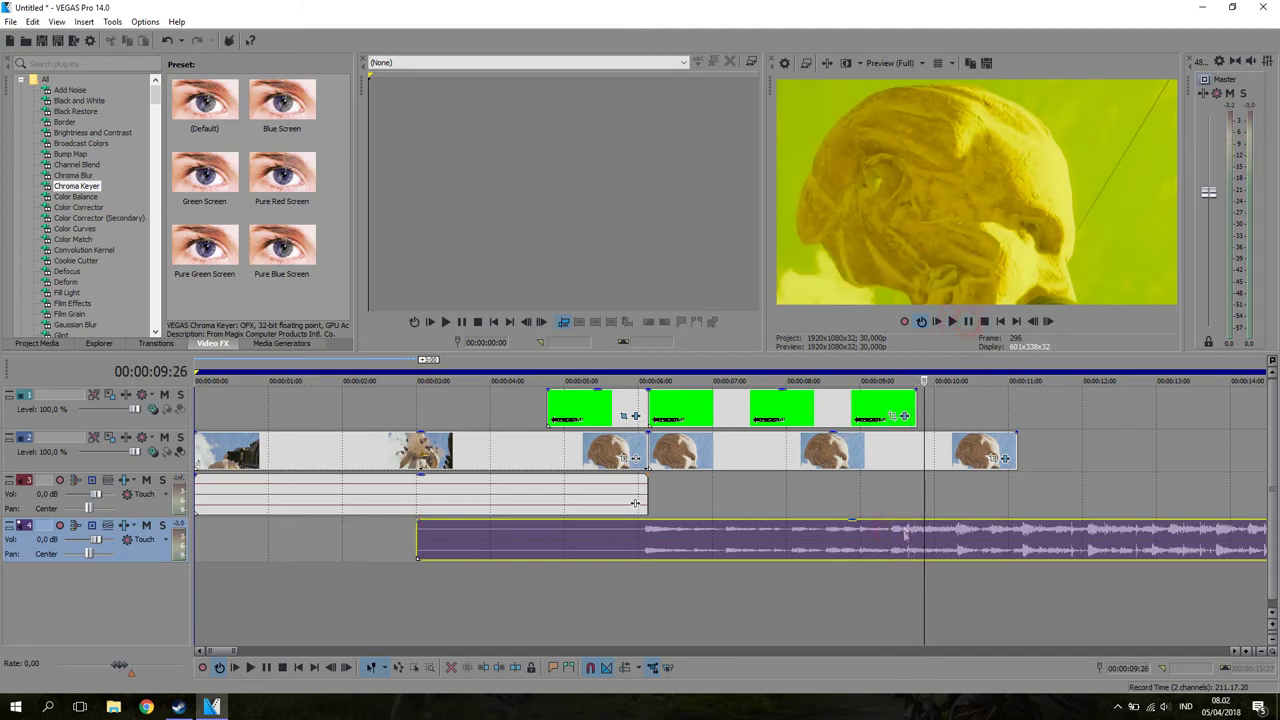
click(906, 537)
drag(934, 543, 708, 550)
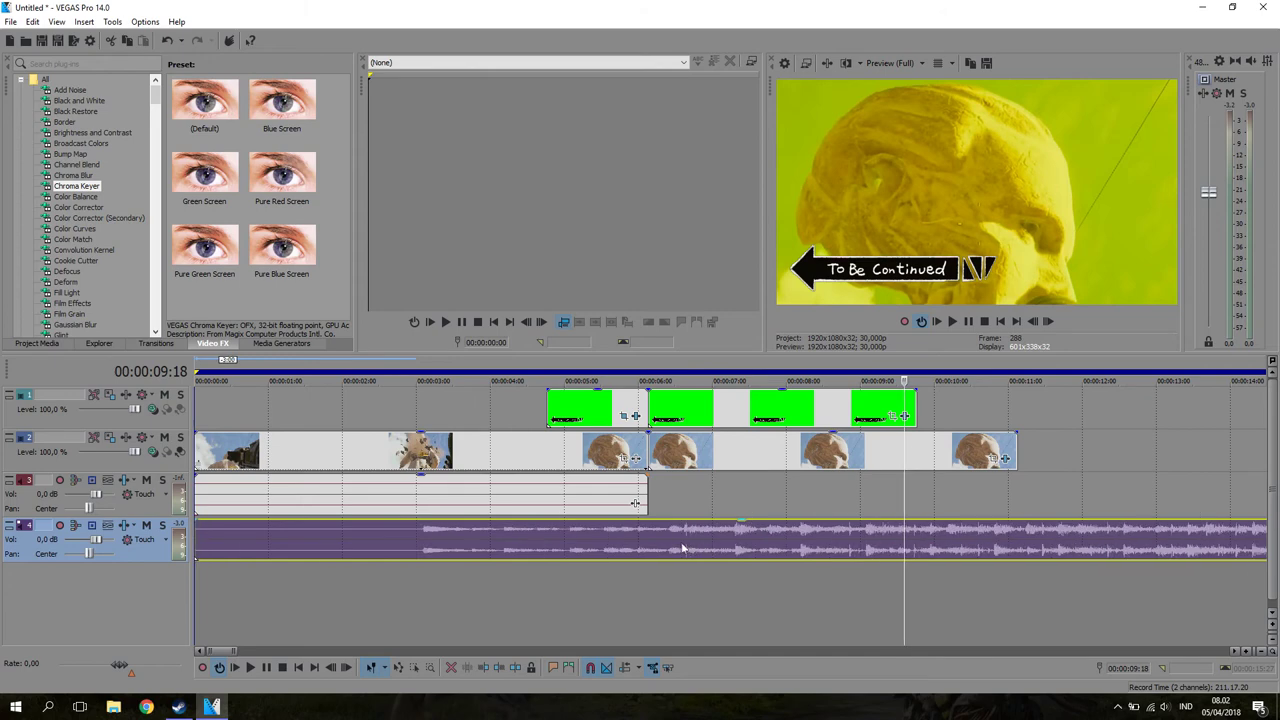
Trim the song's beginning to 00:00:00:21 and split the song at its beat, at 00:00:06:18.
click(245, 534)
click(484, 667)
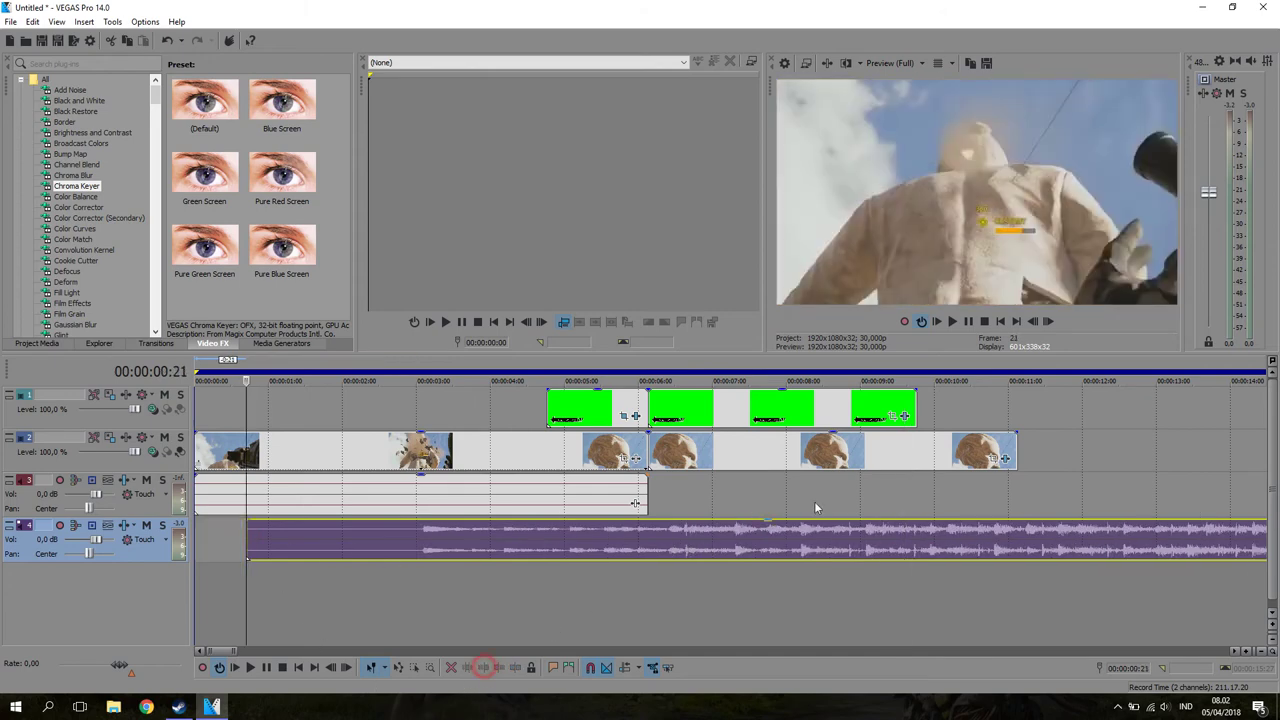
click(683, 527)
key(s)
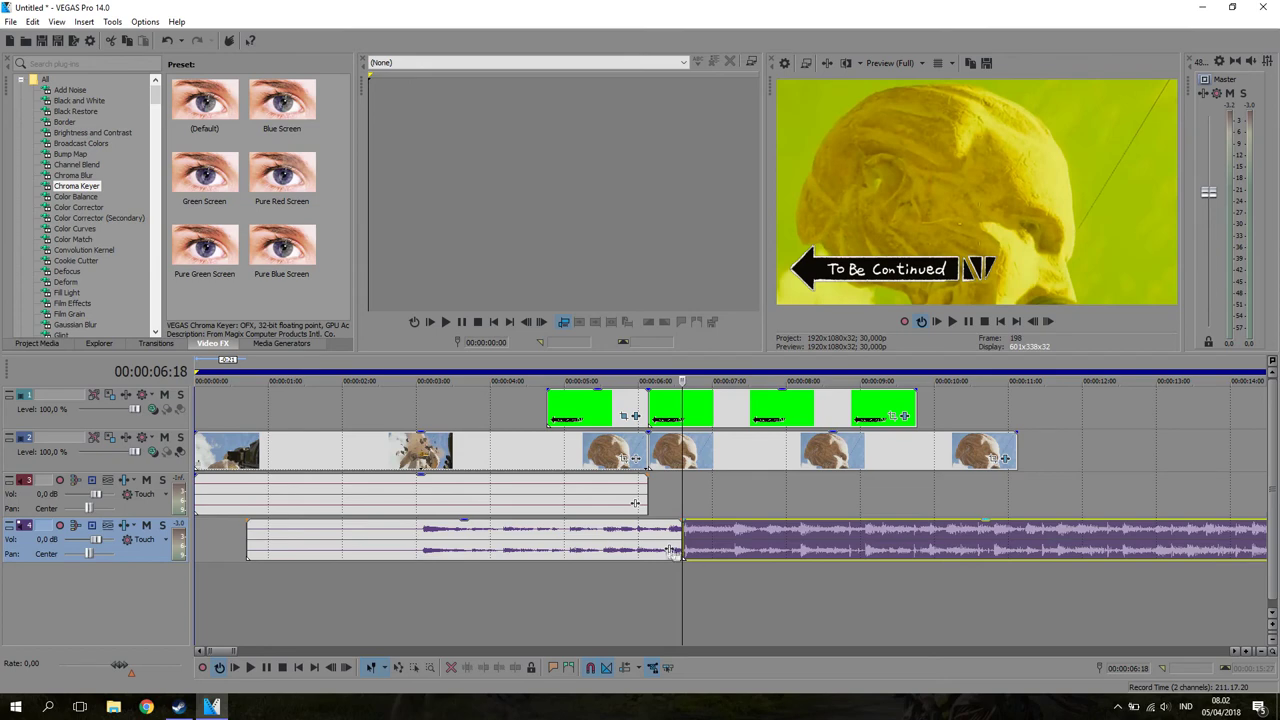
Move both song parts earlier so that they meet where the yellow freeze frame starts.
drag(633, 547, 550, 537)
drag(744, 545, 712, 542)
drag(521, 543, 530, 536)
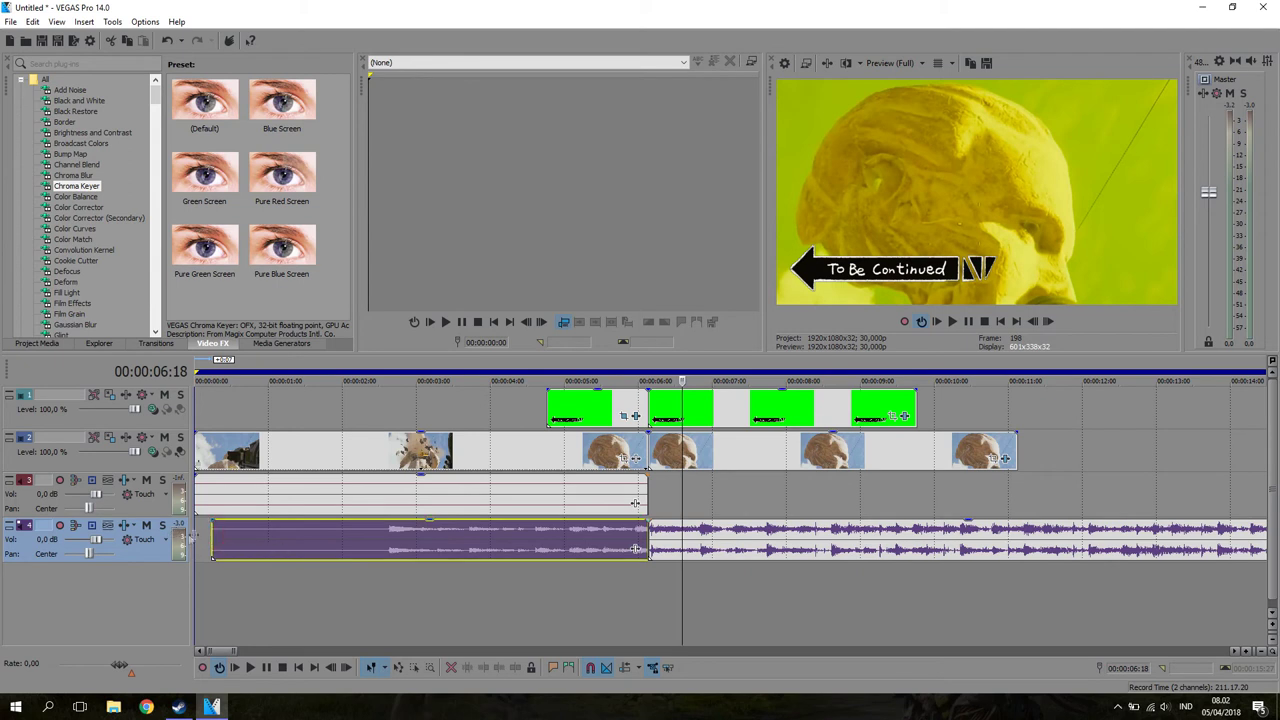
Play the video to check the realigned song against the freeze frame and the arrow.
click(944, 323)
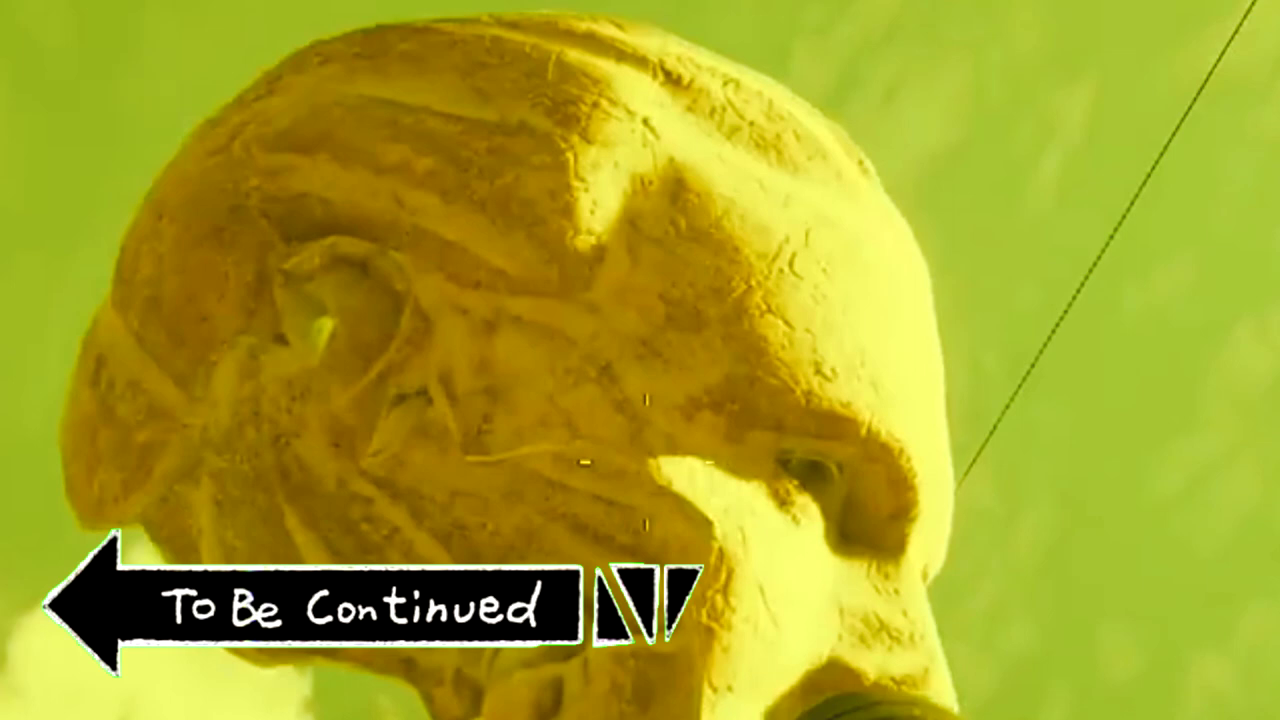
key(Escape)
click(969, 322)
Extend the second arrow part to the freeze frame's end, and cut off the song after that point at 00:00:11:04.
drag(915, 402, 1012, 402)
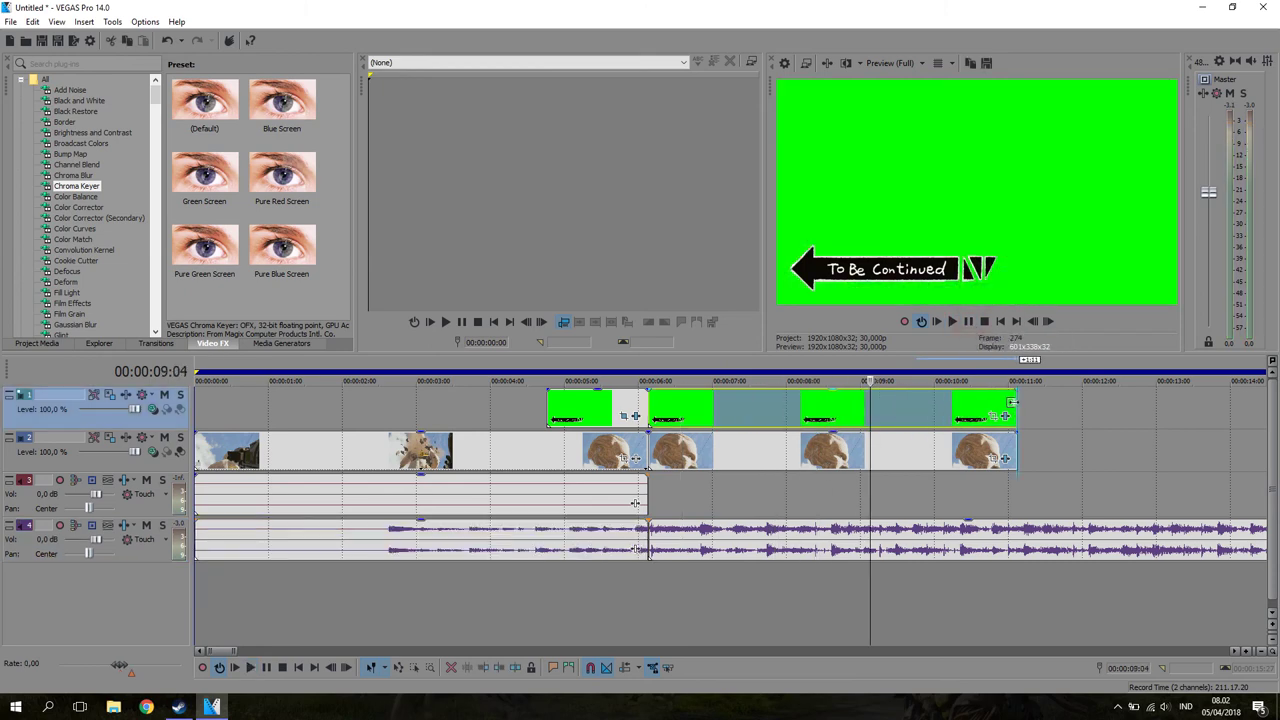
click(1018, 540)
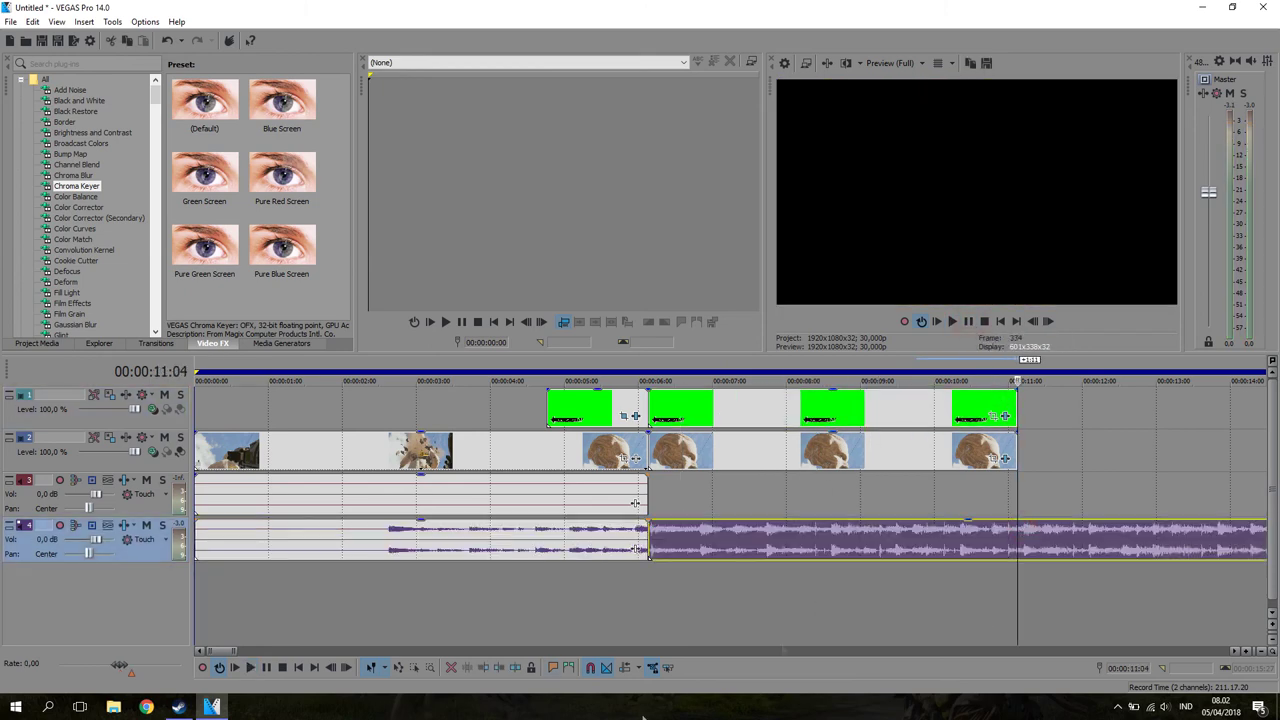
click(500, 668)
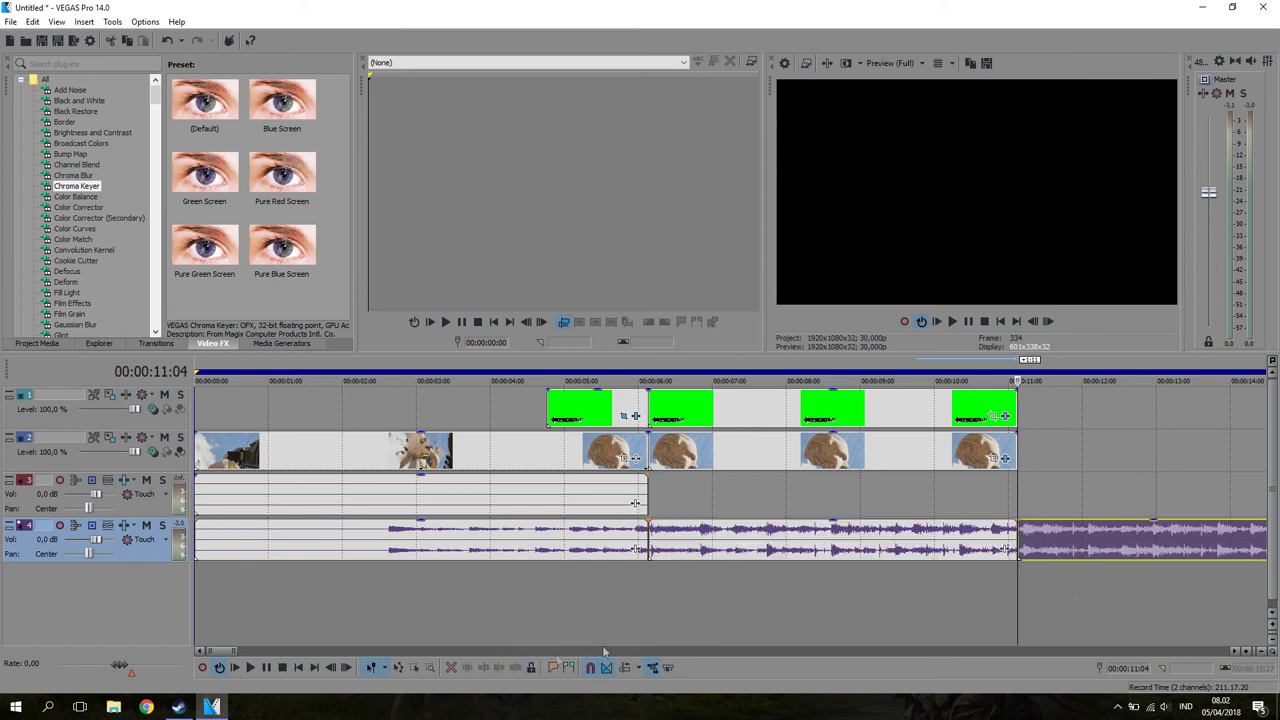
key(Delete)
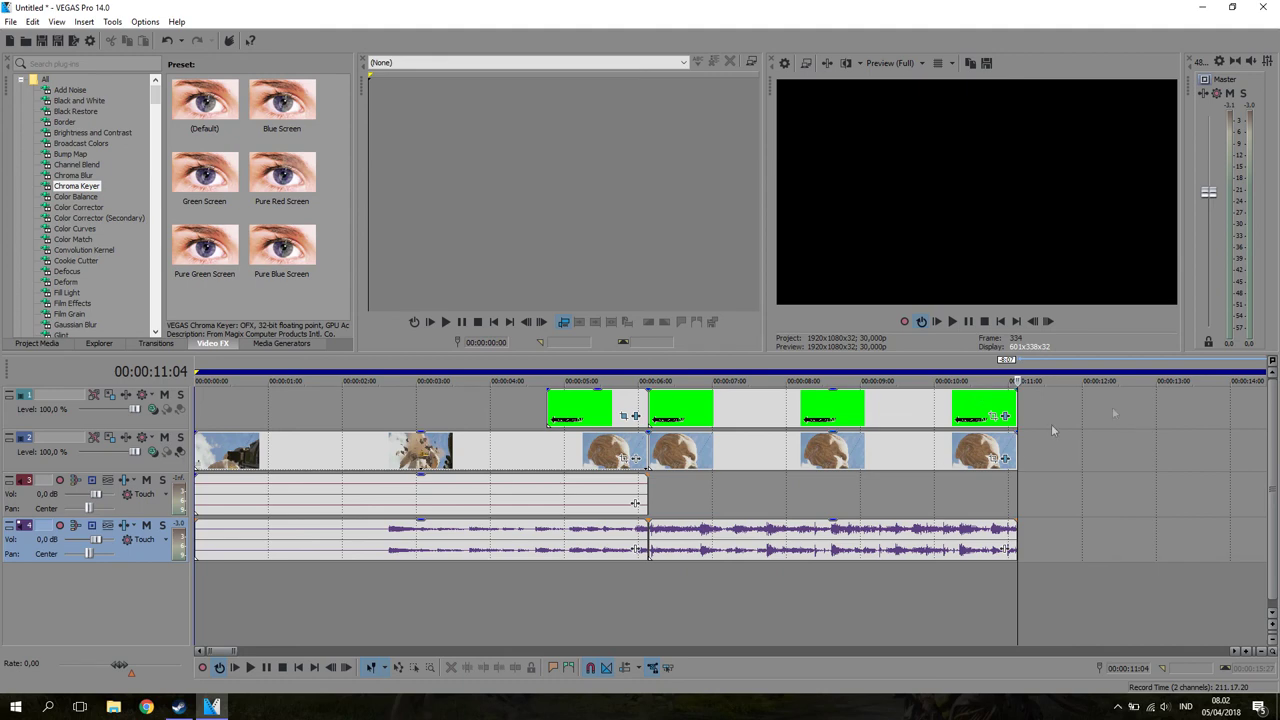
Play the sequence from 00:00:03:14 through the arrow's slide-in to the freeze frame, and review the whole timeline.
click(452, 413)
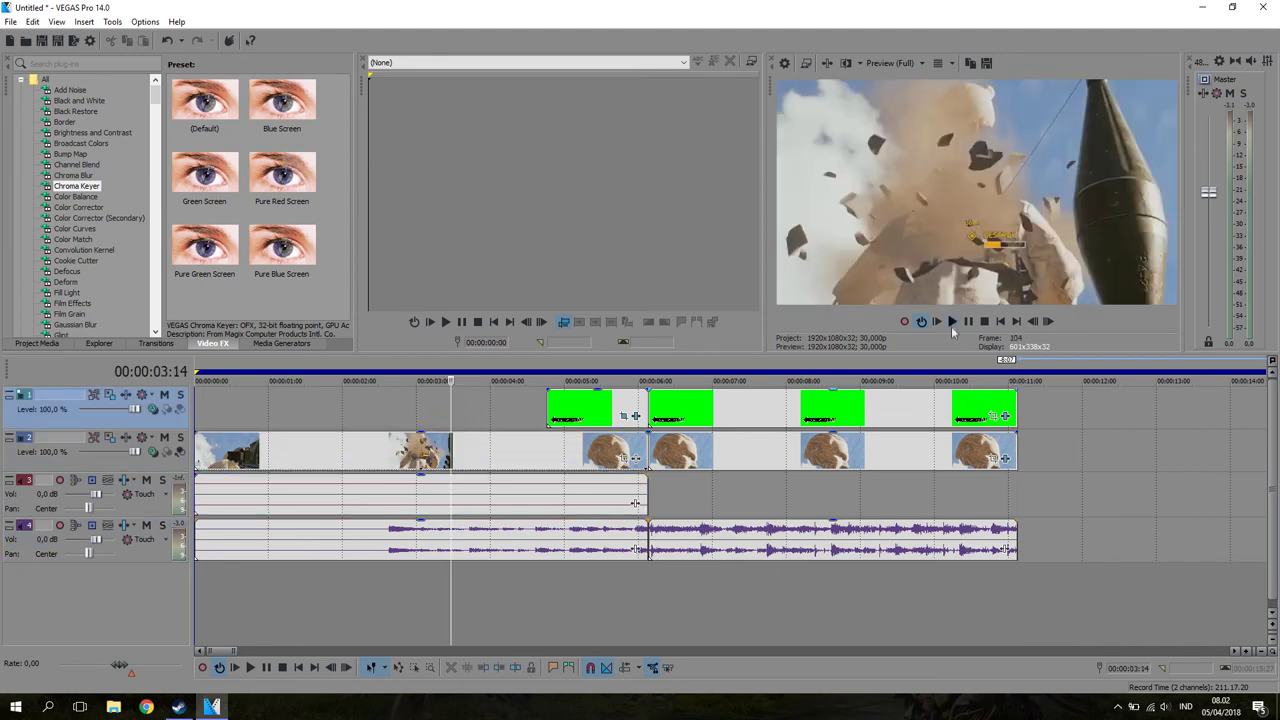
click(951, 321)
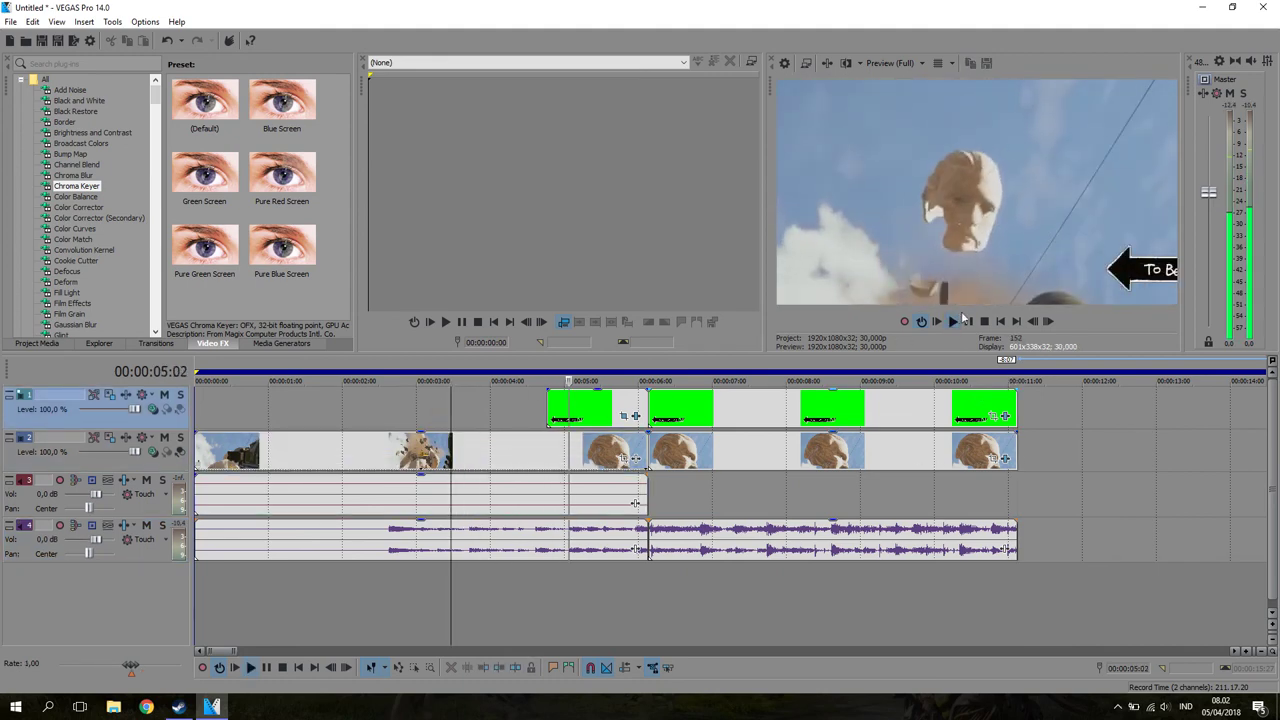
click(968, 321)
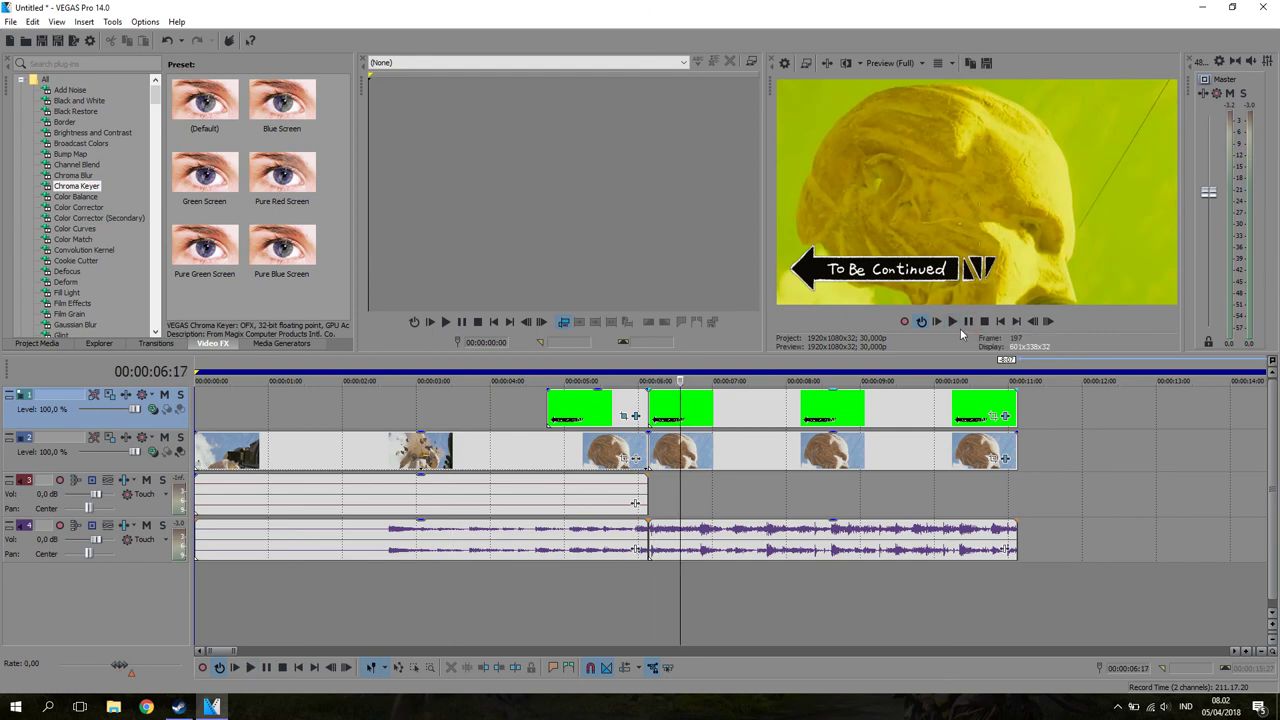
scroll(883, 506, down, 8)
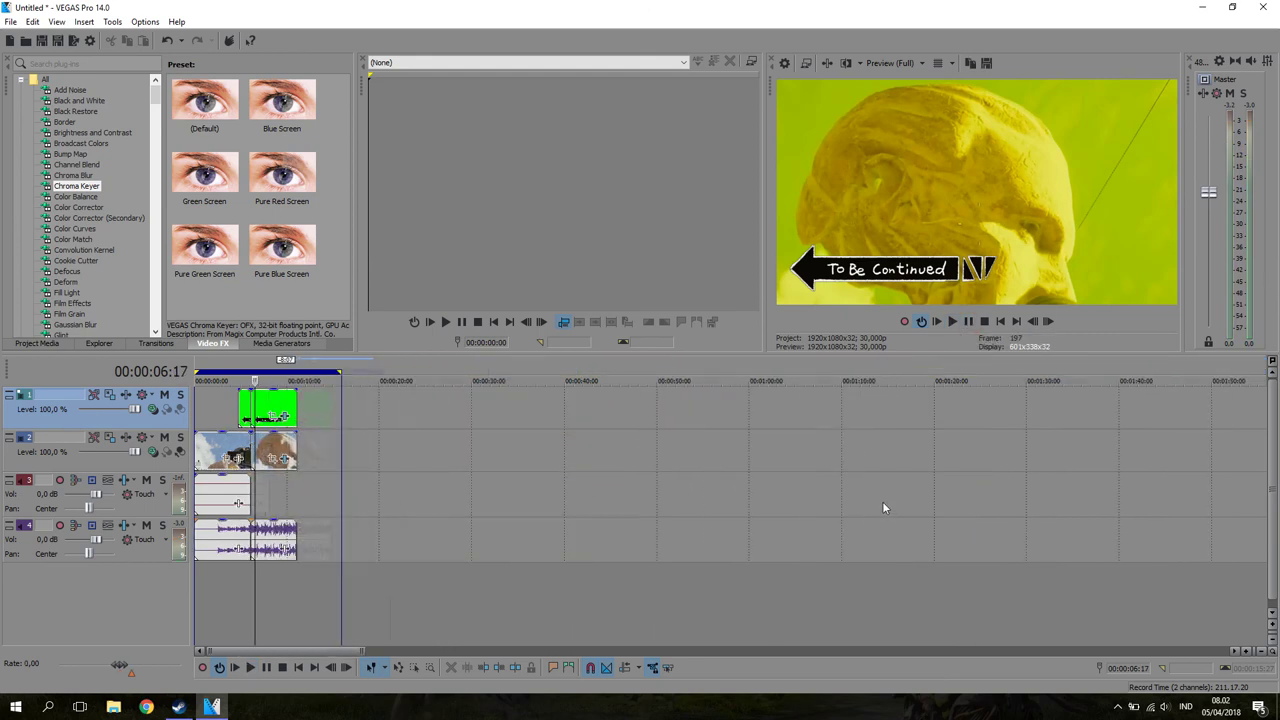
scroll(882, 506, up, 5)
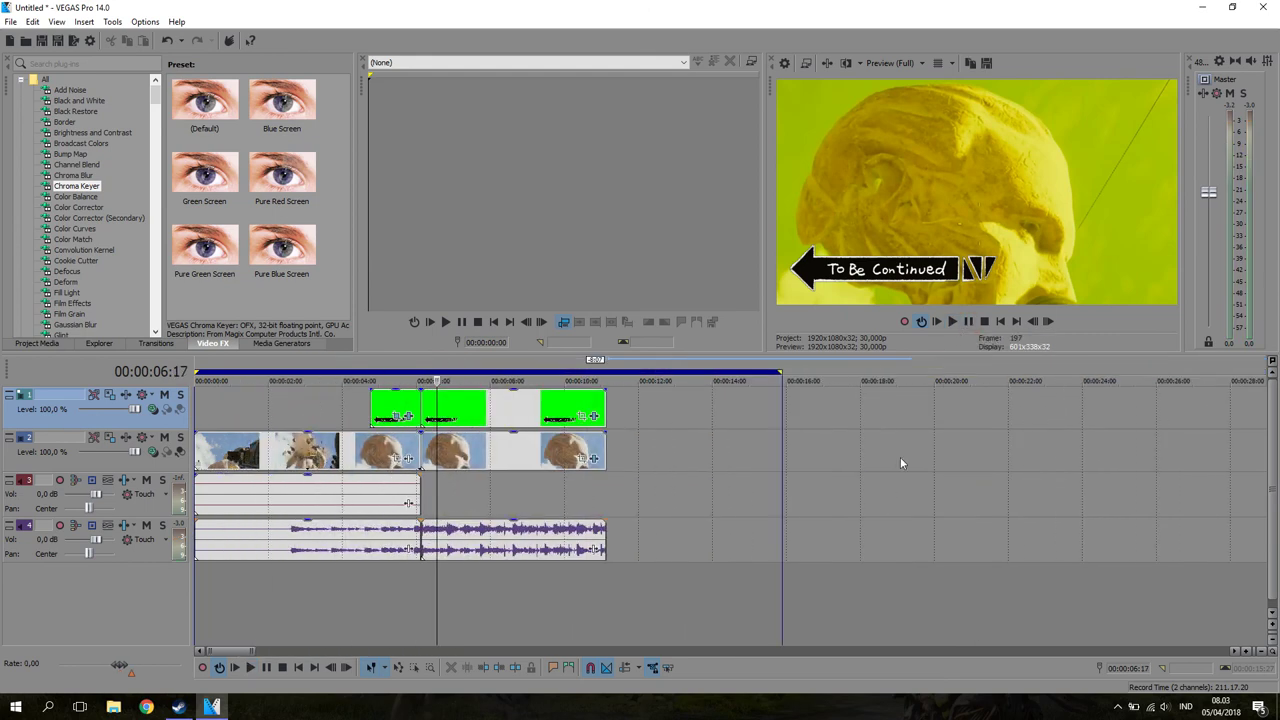